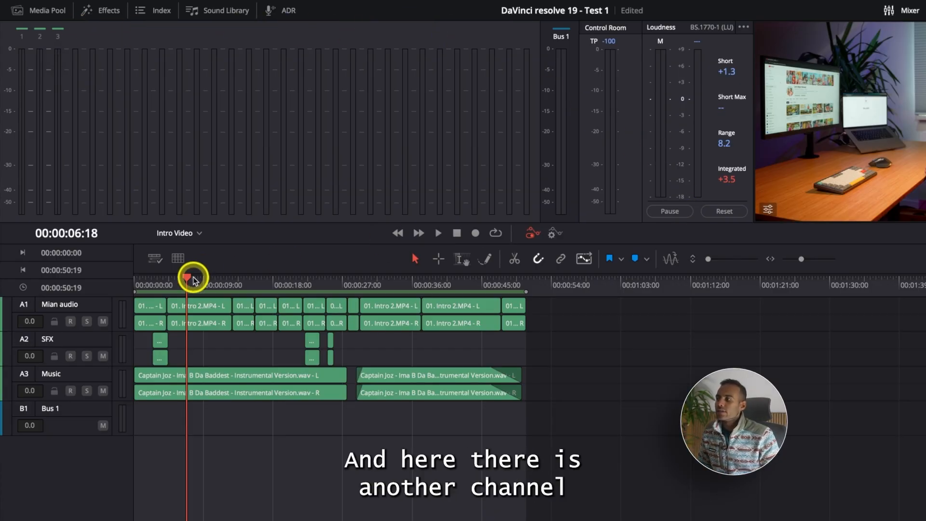
Fit the whole edit in the timeline view and enlarge the audio tracks so their waveforms are readable.
{"action": "left_click_drag", "start_coordinate": [185, 277], "coordinate": [144, 276]}
{"action": "key", "text": "space"}
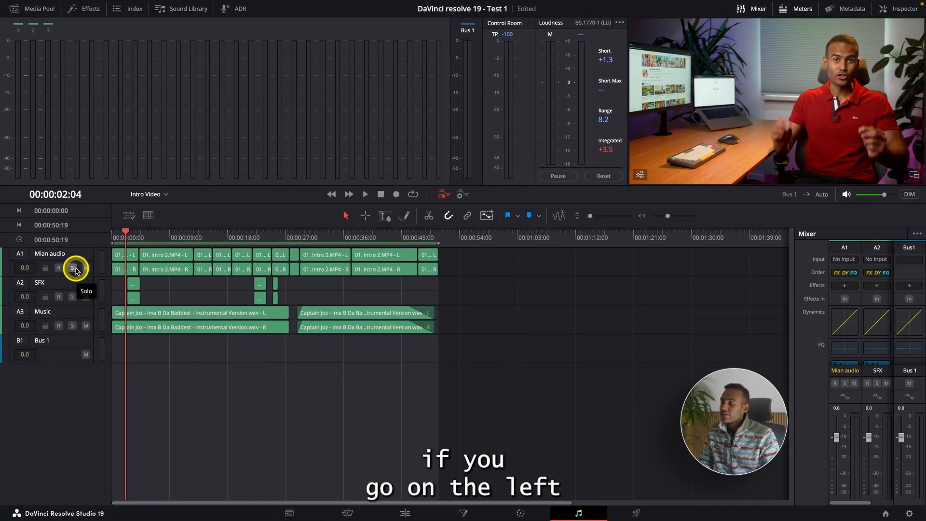
{"action": "key", "text": "shift+z"}
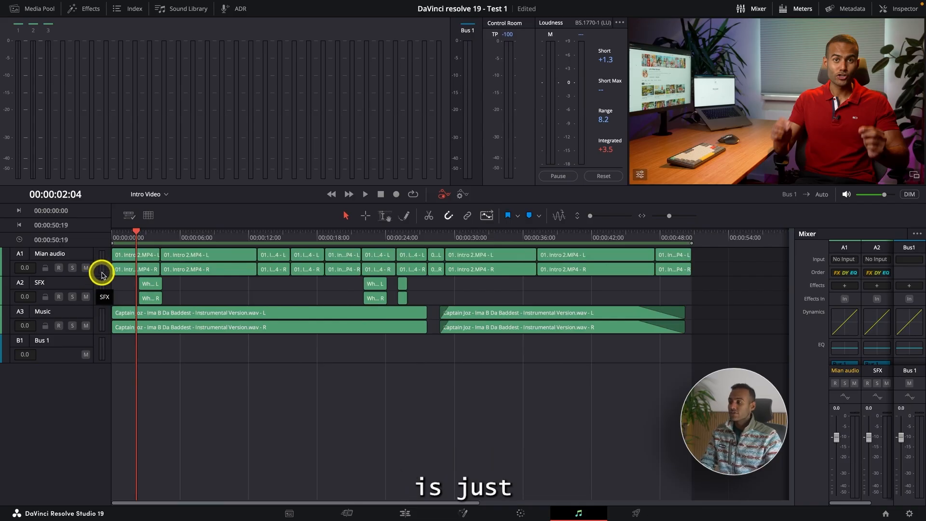
{"action": "left_click_drag", "start_coordinate": [94, 275], "coordinate": [78, 362]}
{"action": "scroll", "coordinate": [149, 391], "scroll_direction": "up", "scroll_amount": 1}
{"action": "scroll", "coordinate": [147, 390], "scroll_direction": "up", "scroll_amount": 2}
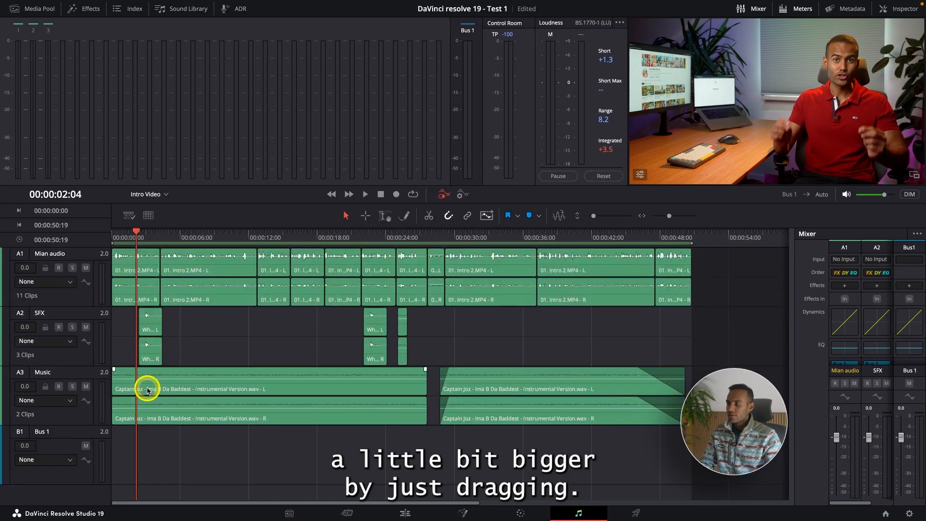
{"action": "scroll", "coordinate": [146, 390], "scroll_direction": "down", "scroll_amount": 1}
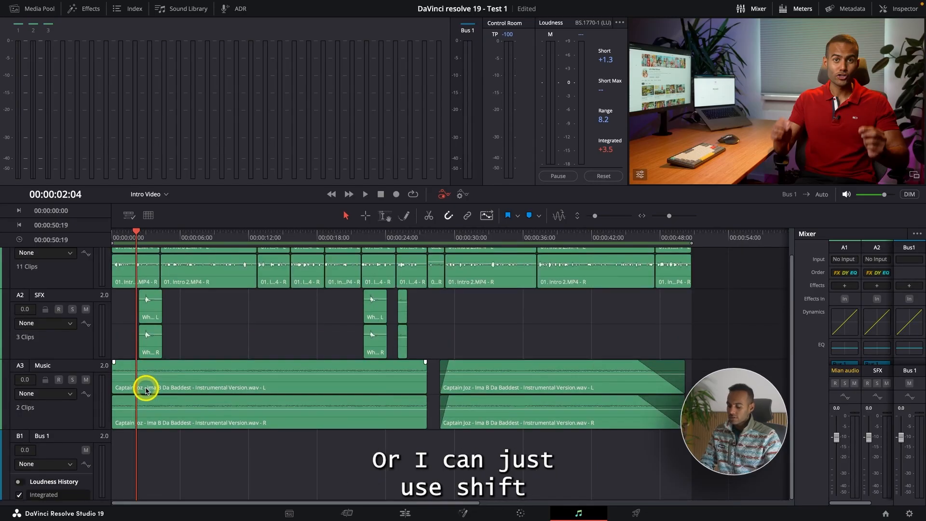
{"action": "scroll", "coordinate": [146, 390], "scroll_direction": "down", "scroll_amount": 1}
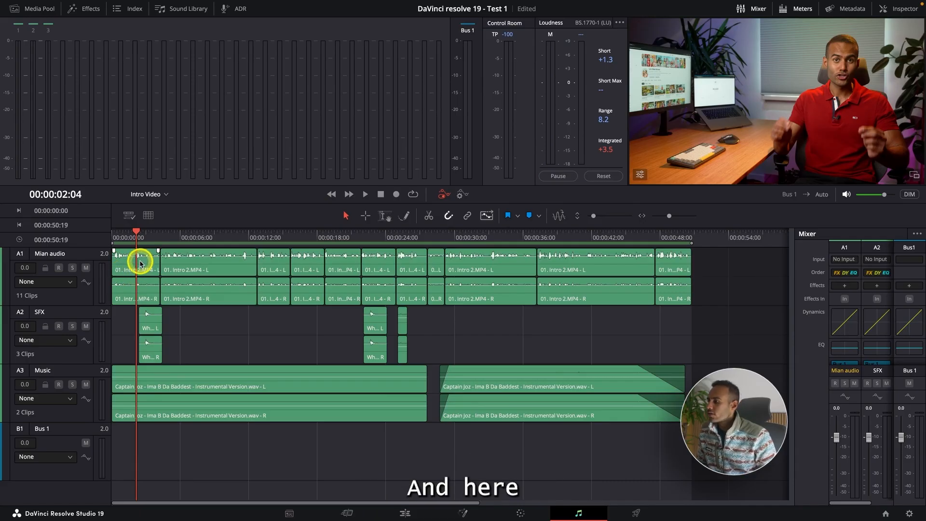
Turn on Display Full Waveforms for the timeline and widen the mixer to fit the third track's strip.
{"action": "left_click", "coordinate": [129, 220]}
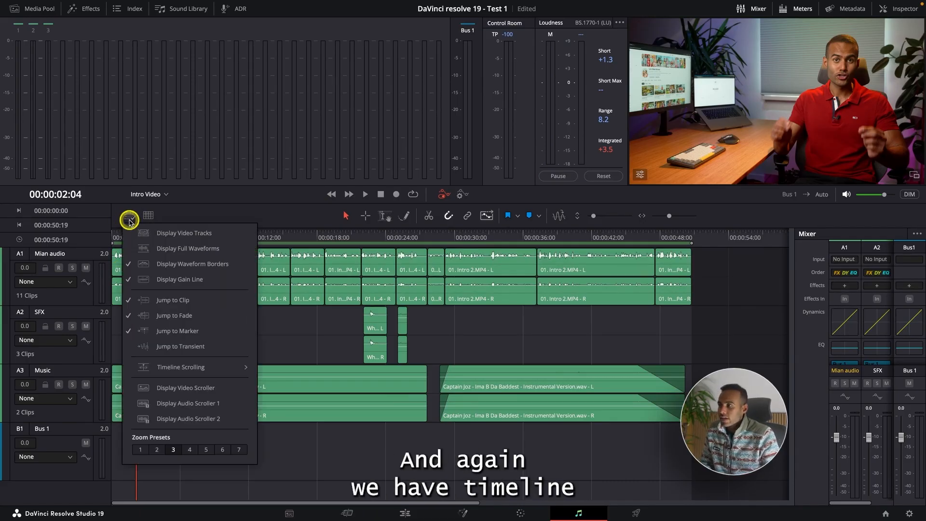
{"action": "left_click", "coordinate": [134, 249]}
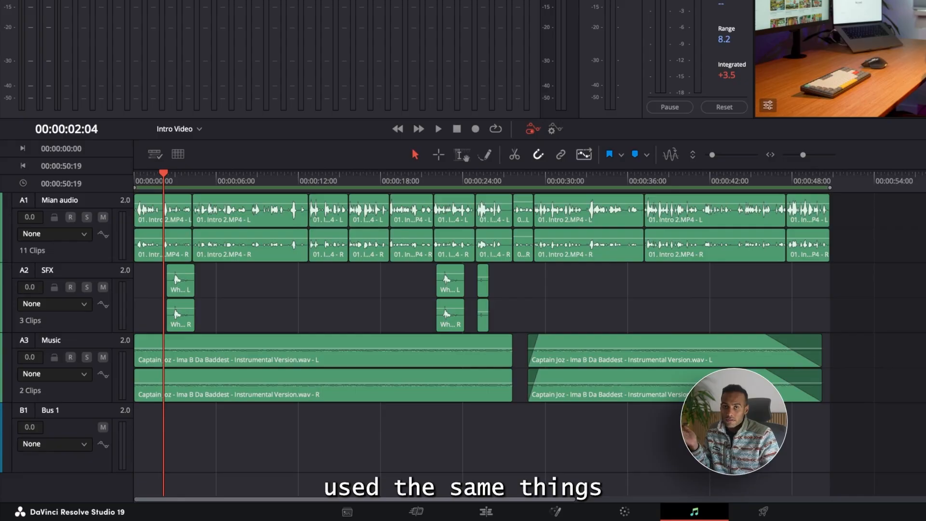
{"action": "left_click_drag", "start_coordinate": [925, 245], "coordinate": [846, 251]}
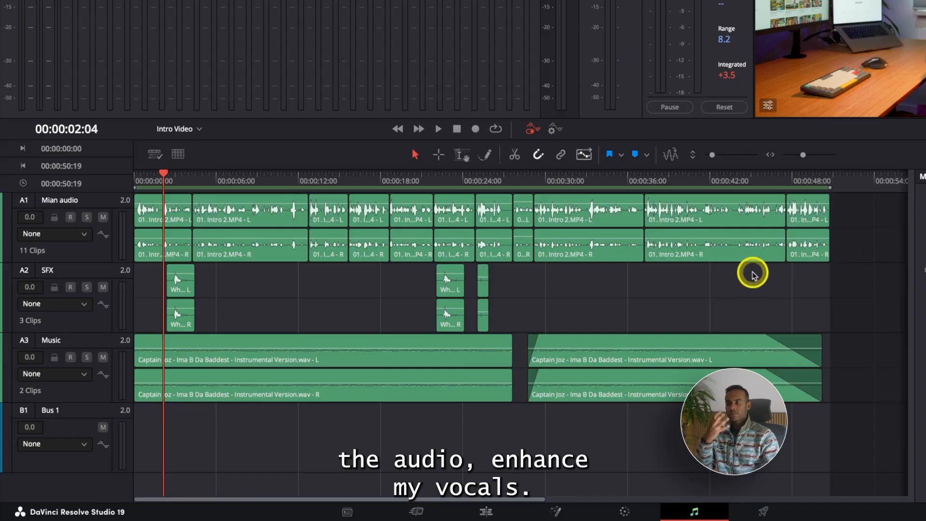
Select the second Mian audio clip and the first SFX clip to examine their left and right channels.
{"action": "left_click", "coordinate": [233, 212]}
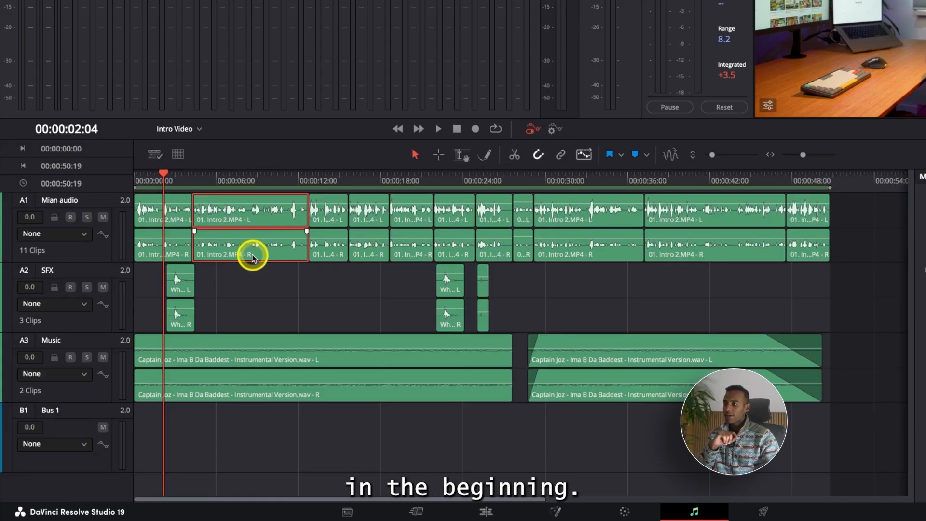
{"action": "left_click", "coordinate": [181, 315]}
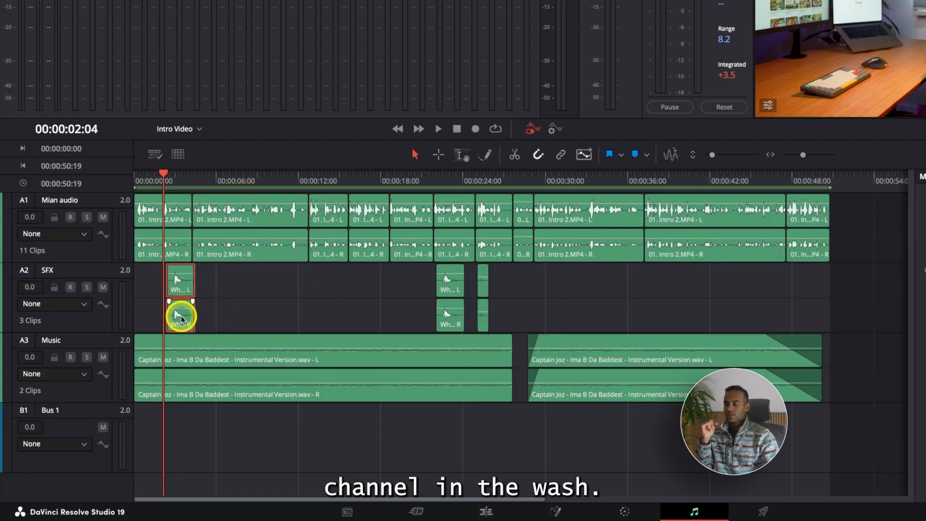
On the Edit page, add 01. Intro 2.WAV from the Intro bin to a new audio track below Music.
{"action": "left_click", "coordinate": [486, 512]}
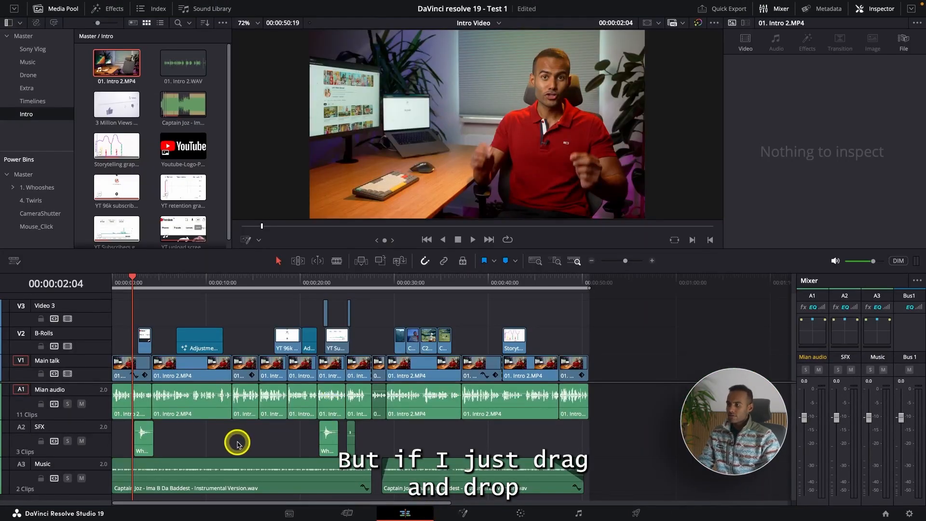
{"action": "scroll", "coordinate": [237, 442], "scroll_direction": "down", "scroll_amount": 2}
{"action": "left_click", "coordinate": [179, 70]}
{"action": "left_click_drag", "start_coordinate": [179, 69], "coordinate": [126, 487]}
{"action": "left_click", "coordinate": [280, 487]}
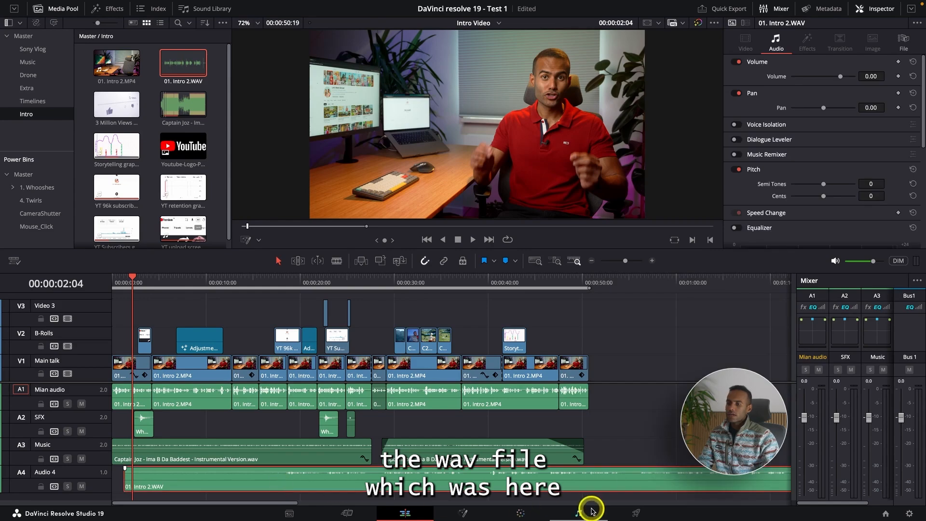
Back on the Fairlight page, check the channel layout of 01. Intro 2.WAV on Audio 4 and delete the clip.
{"action": "left_click", "coordinate": [589, 515]}
{"action": "scroll", "coordinate": [378, 441], "scroll_direction": "down", "scroll_amount": 2}
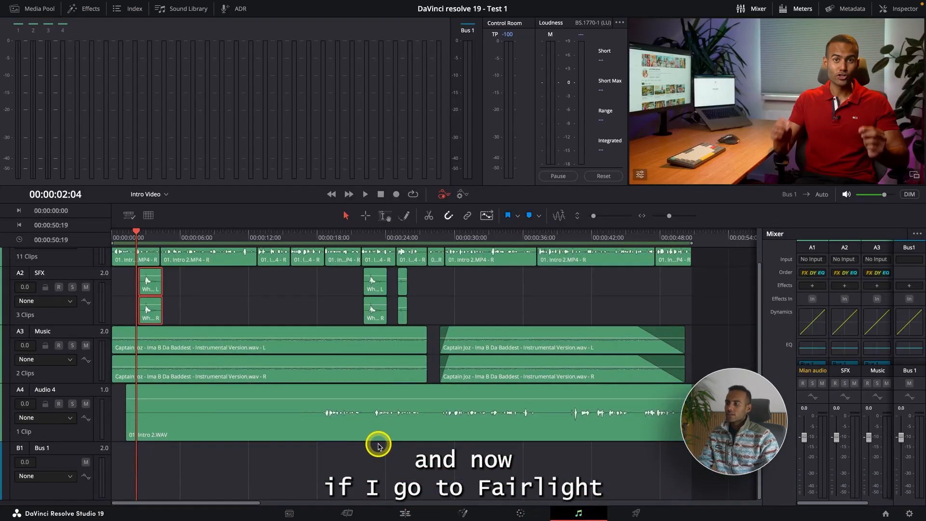
{"action": "scroll", "coordinate": [418, 422], "scroll_direction": "down", "scroll_amount": 3}
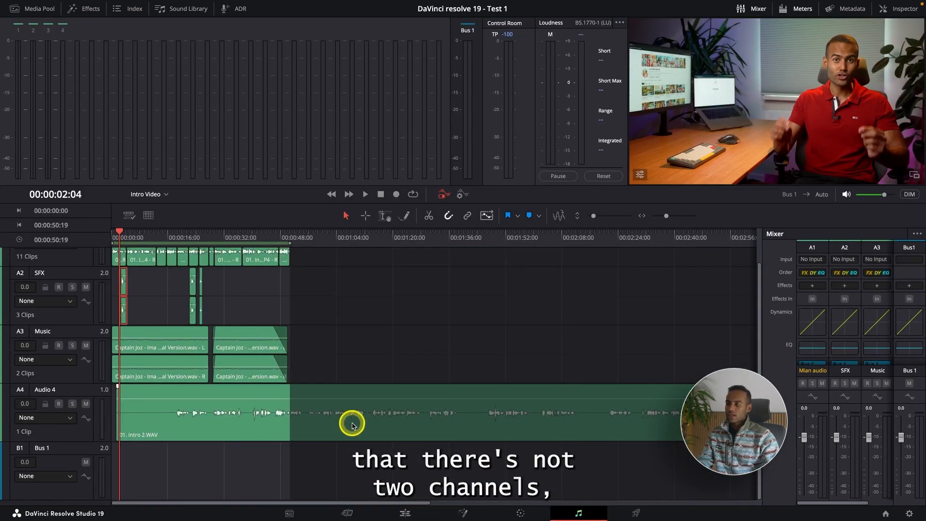
{"action": "scroll", "coordinate": [270, 420], "scroll_direction": "up", "scroll_amount": 2}
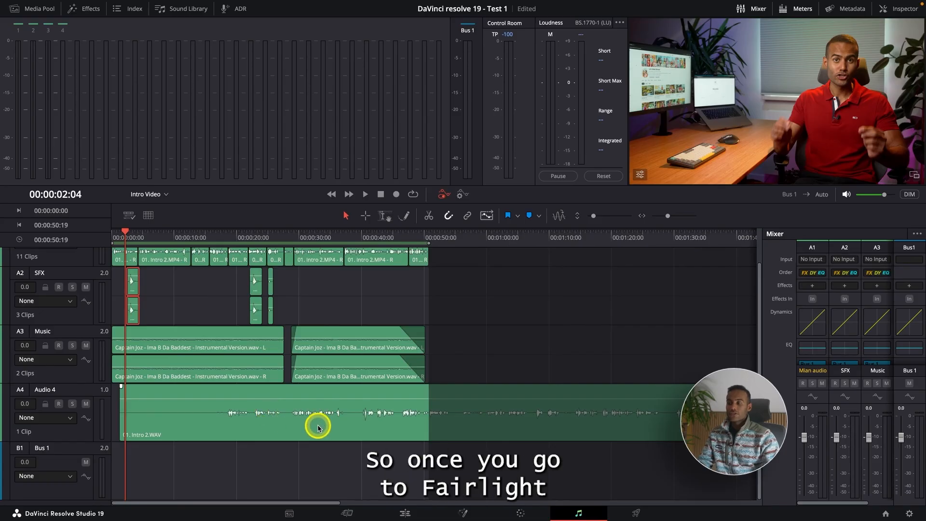
{"action": "scroll", "coordinate": [307, 404], "scroll_direction": "up", "scroll_amount": 1}
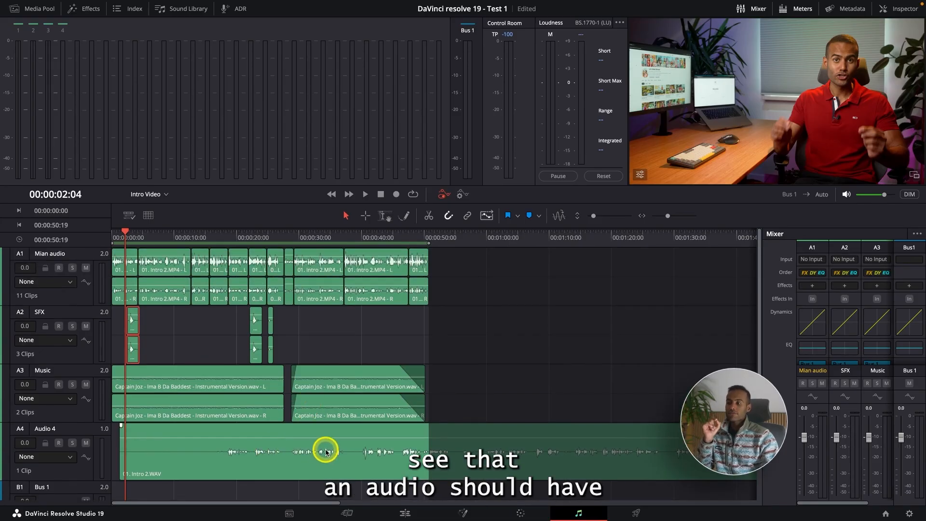
{"action": "left_click", "coordinate": [331, 435]}
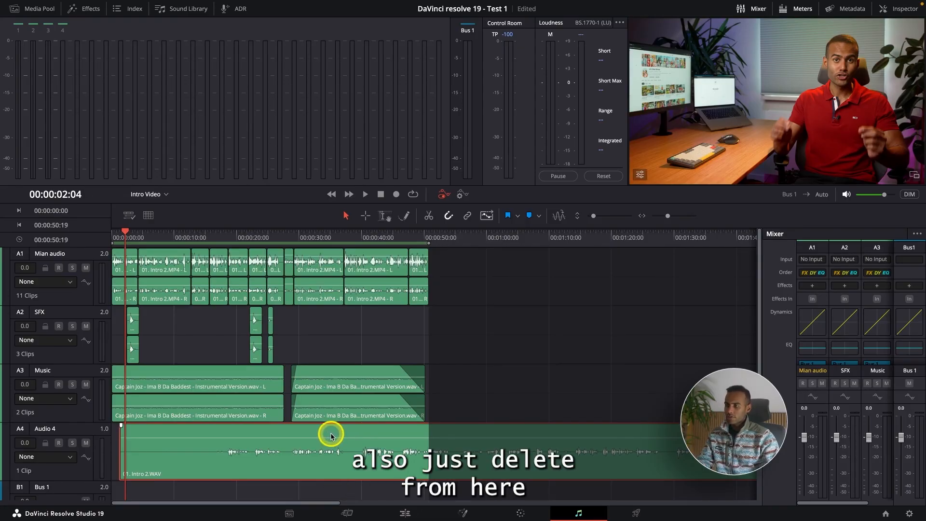
{"action": "key", "text": "Delete"}
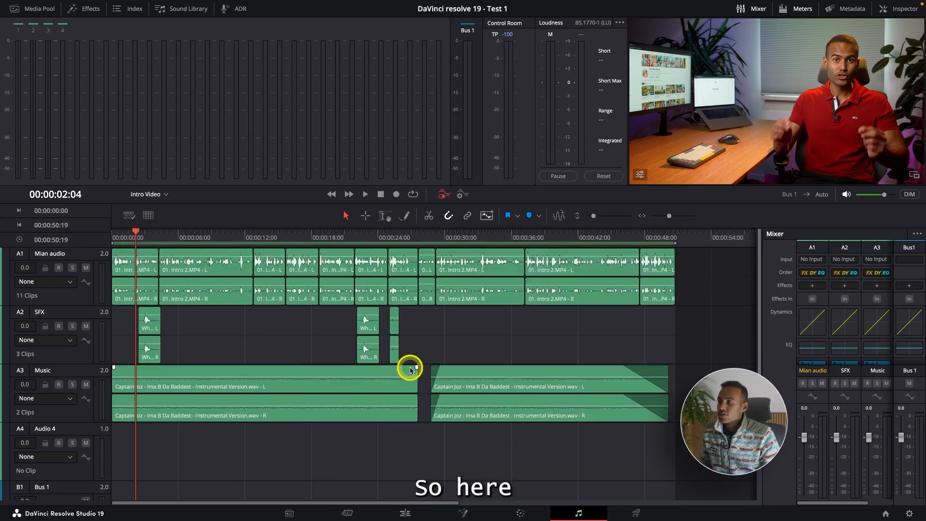
Select the Mian audio track and solo it.
{"action": "key", "text": "super+minus"}
{"action": "key", "text": "super+minus"}
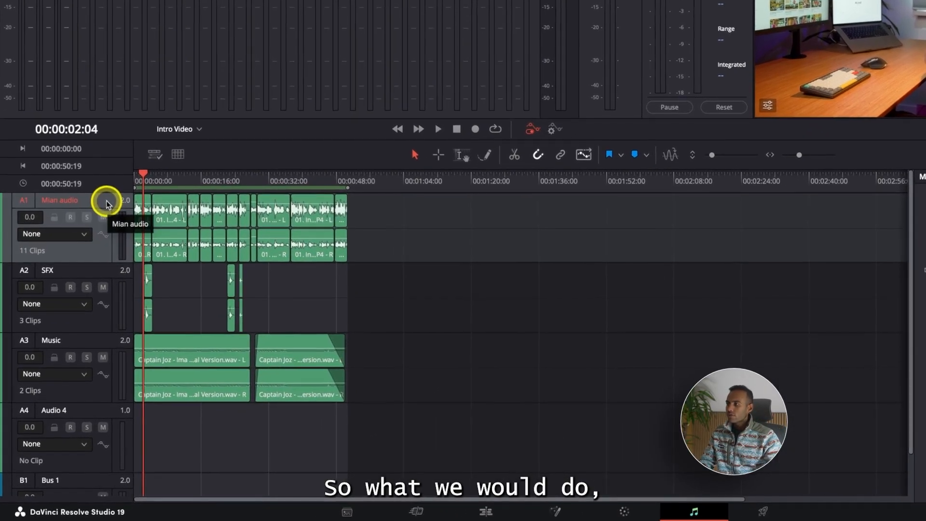
{"action": "left_click", "coordinate": [92, 240]}
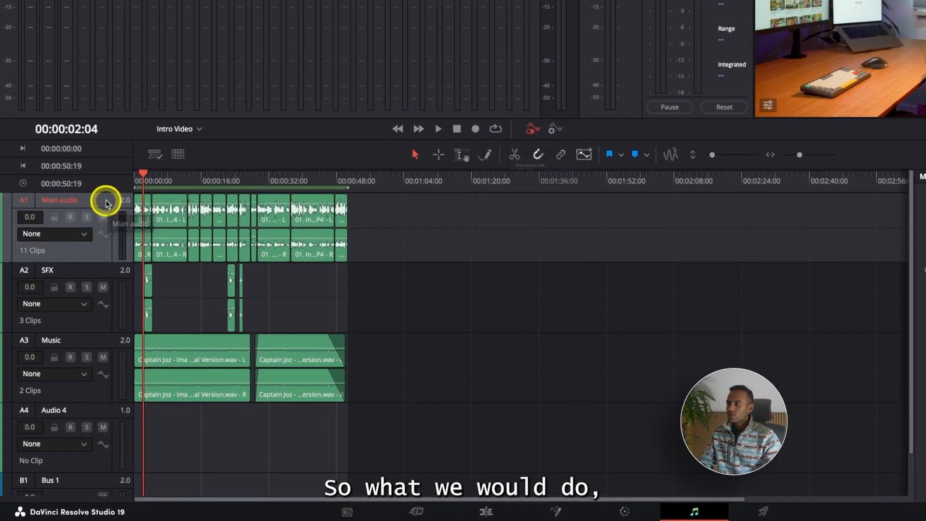
{"action": "left_click", "coordinate": [87, 219]}
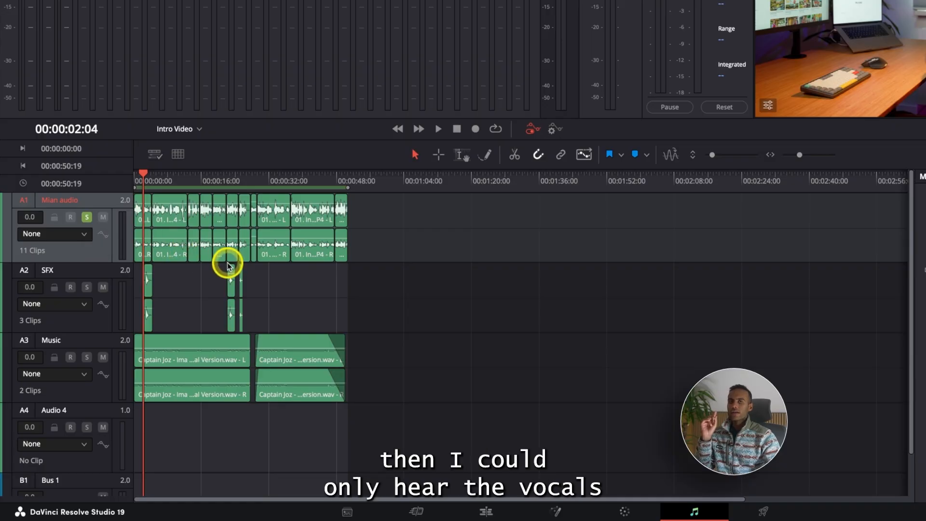
Listen to the soloed Mian audio track from the beginning and return the playhead to the timeline start.
{"action": "left_click", "coordinate": [135, 182]}
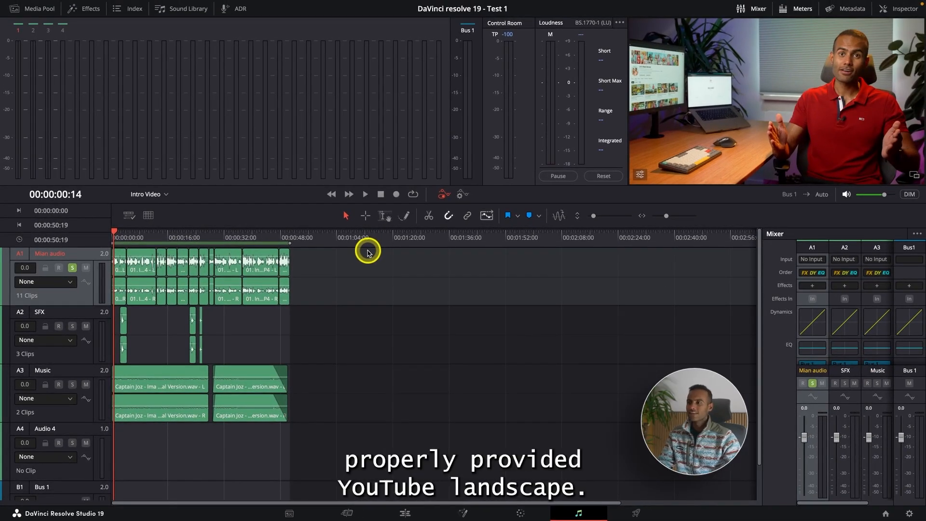
{"action": "key", "text": "space"}
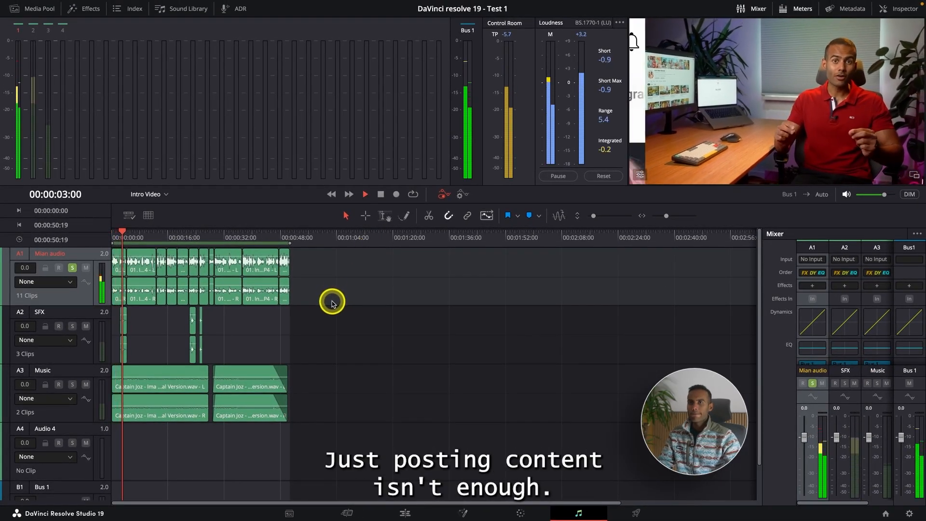
{"action": "key", "text": "space"}
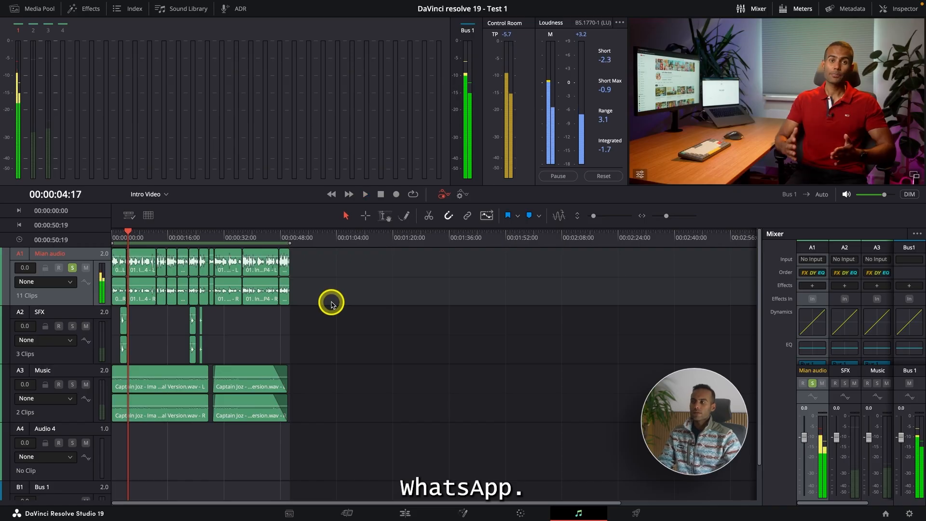
{"action": "left_click_drag", "start_coordinate": [126, 237], "coordinate": [83, 243]}
{"action": "key", "text": "super+equal"}
{"action": "key", "text": "super+equal"}
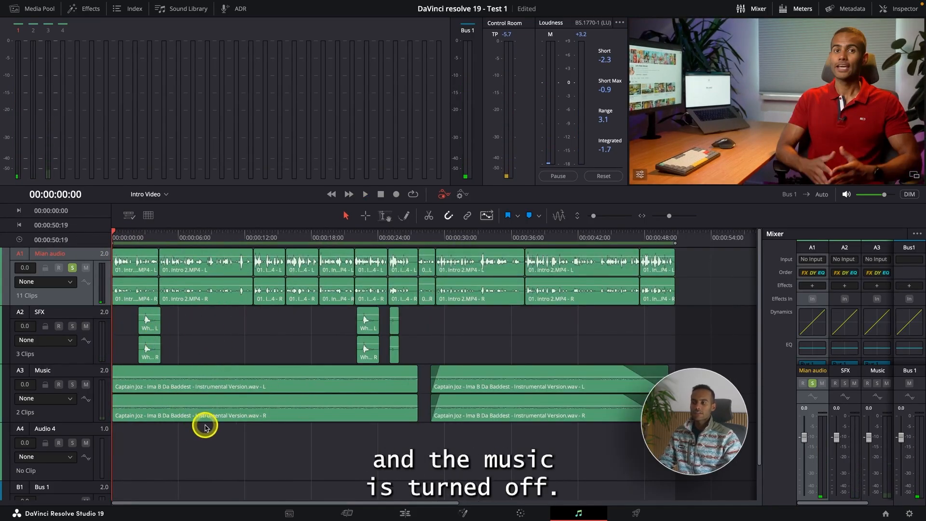
{"action": "key", "text": "super+minus"}
{"action": "key", "text": "super+minus"}
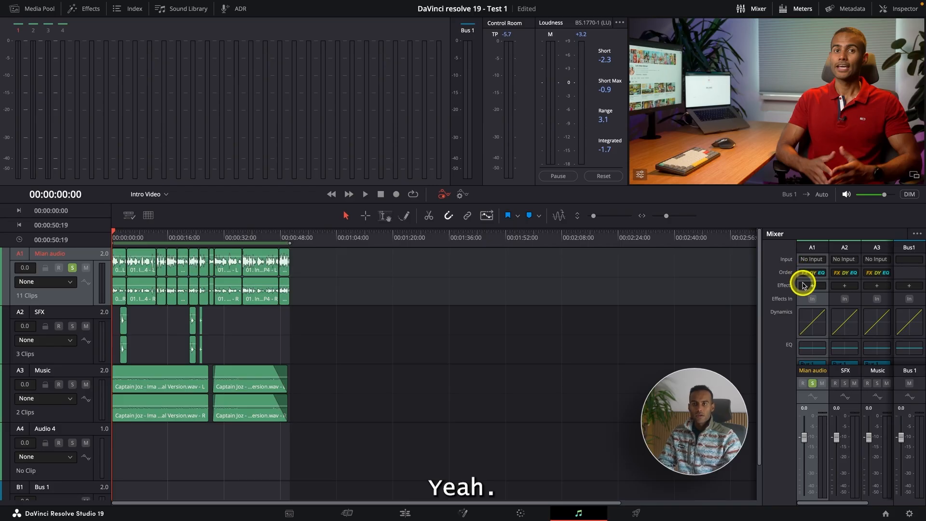
Add the Fairlight FX De-Esser restoration effect to the Mian audio track in the mixer.
{"action": "scroll", "coordinate": [797, 351], "scroll_direction": "down", "scroll_amount": 1}
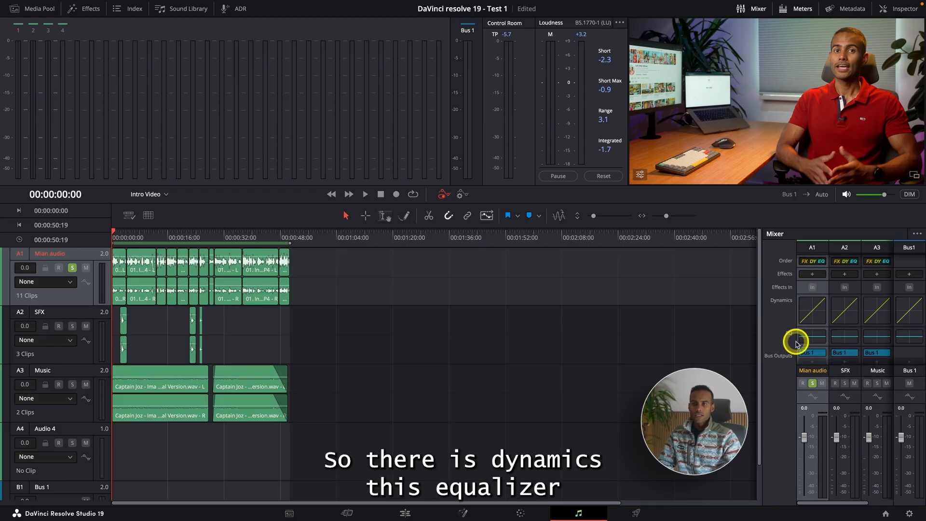
{"action": "scroll", "coordinate": [797, 348], "scroll_direction": "up", "scroll_amount": 1}
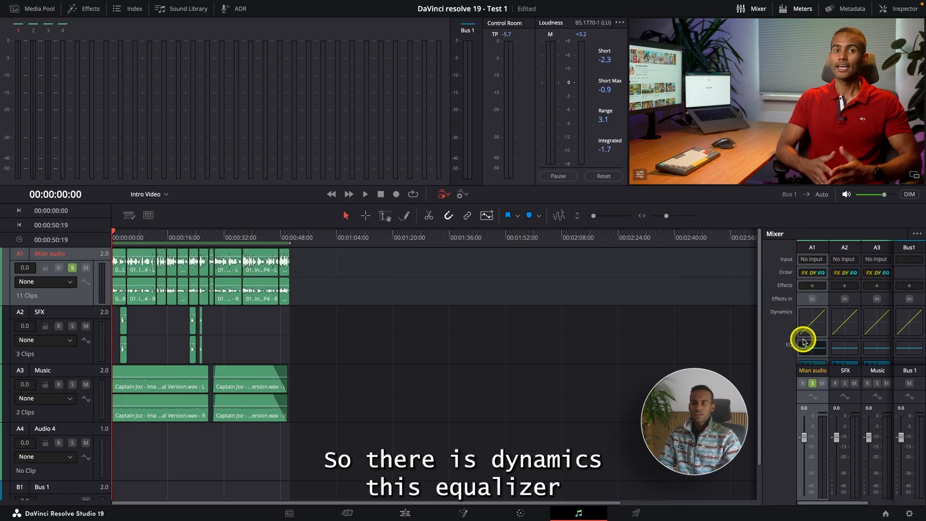
{"action": "left_click", "coordinate": [813, 287]}
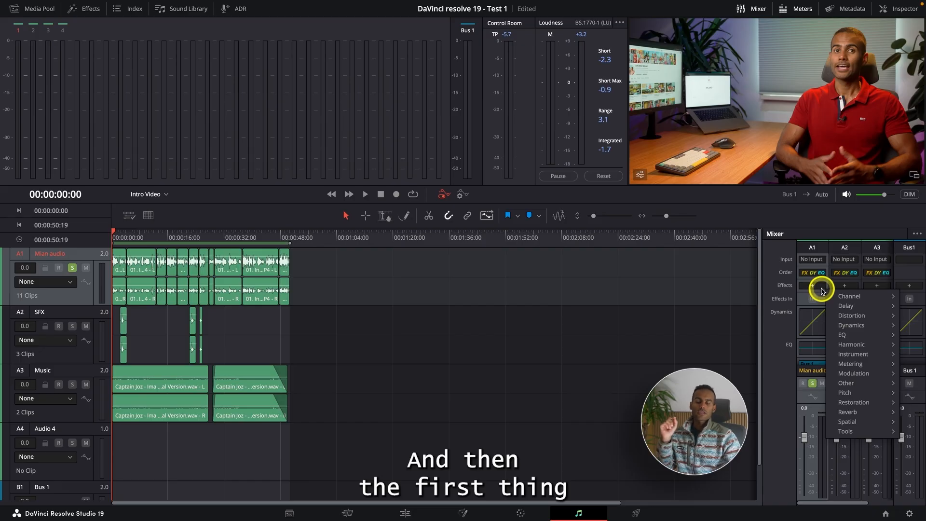
{"action": "mouse_move", "coordinate": [867, 405]}
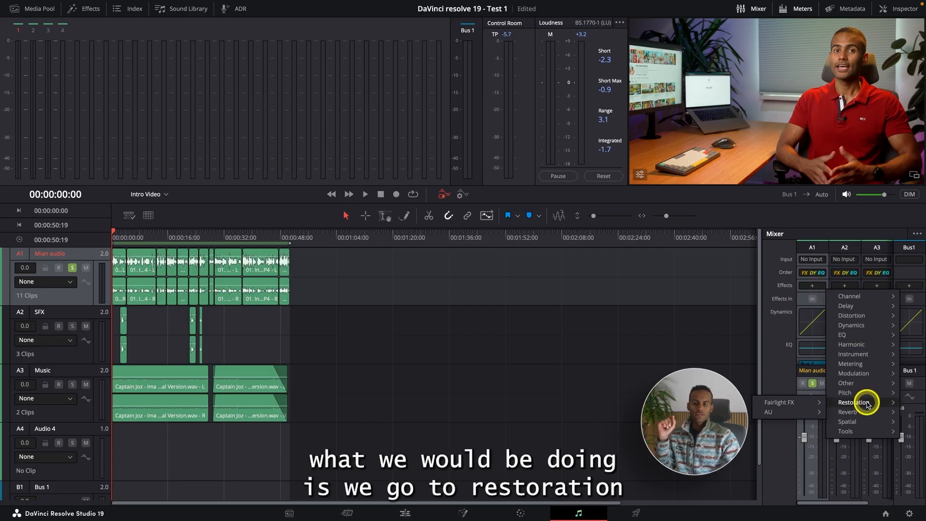
{"action": "mouse_move", "coordinate": [805, 403]}
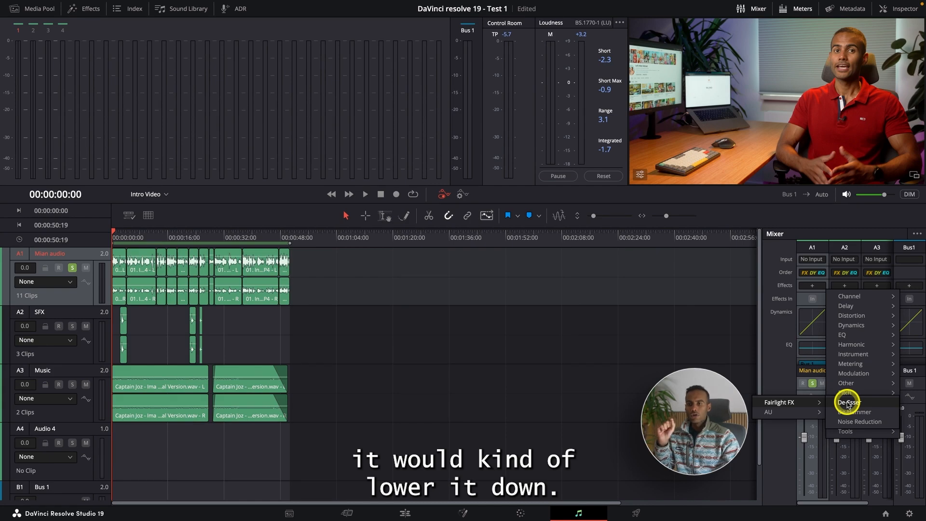
{"action": "left_click", "coordinate": [848, 403]}
During playback, set the De-Esser to 4.55k frequency and 53.2 amount, and audition the result with Listen to Ess Only enabled.
{"action": "key", "text": "space"}
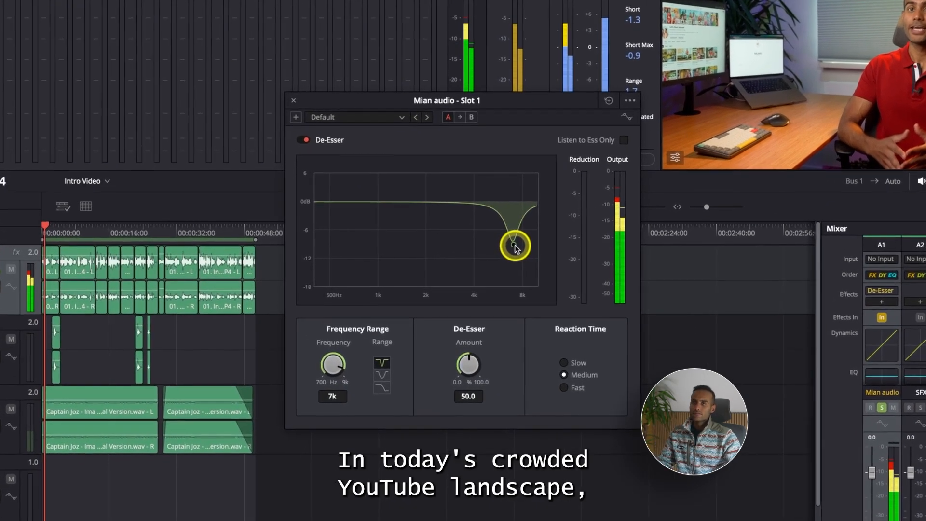
{"action": "left_click_drag", "start_coordinate": [505, 247], "coordinate": [483, 244]}
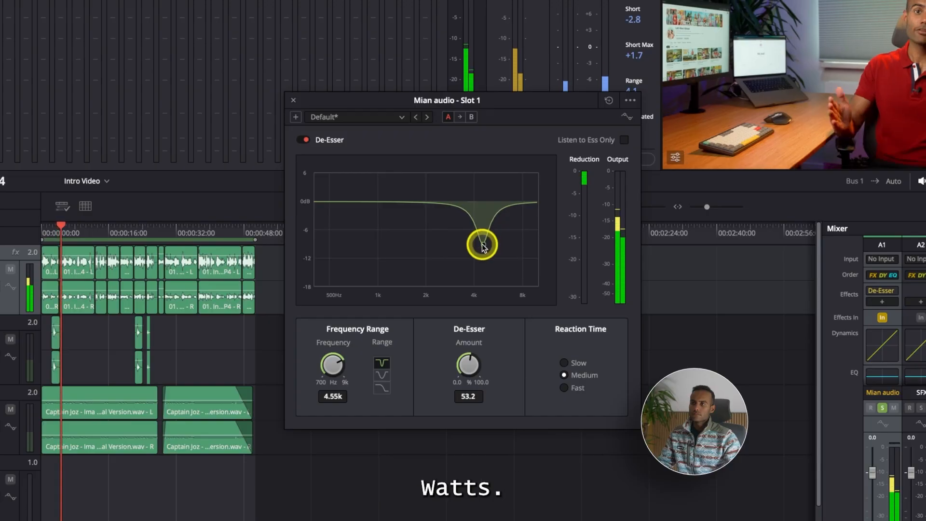
{"action": "left_click", "coordinate": [621, 142]}
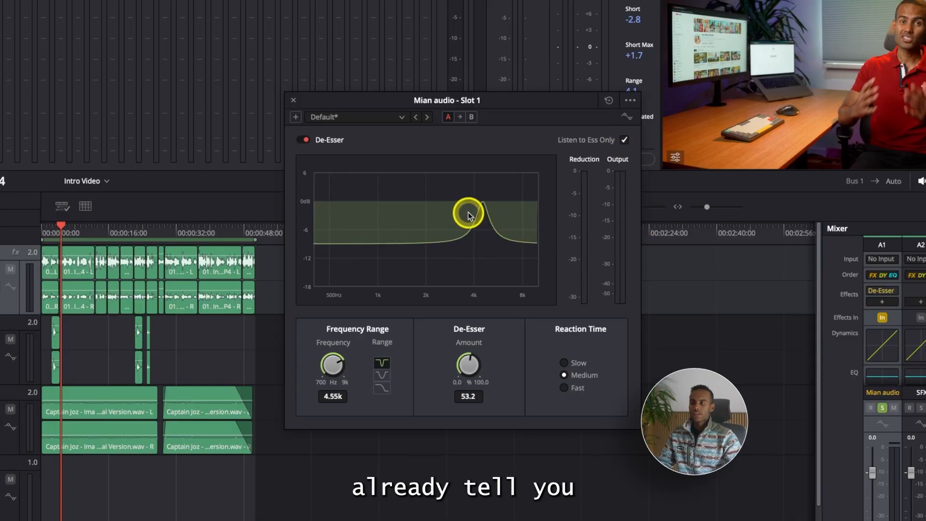
{"action": "key", "text": "space"}
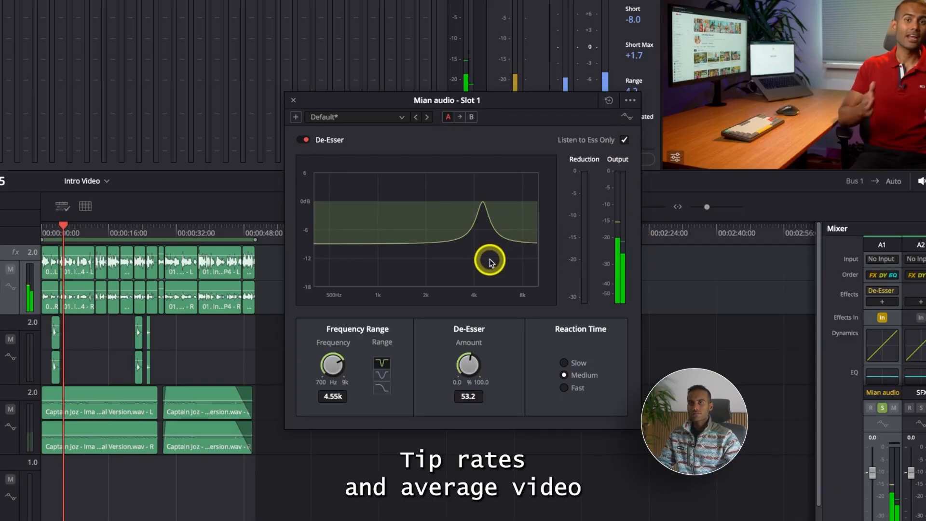
Turn off Listen to Ess Only and try stronger and weaker De-Esser settings, finishing at 4.15k frequency and 34.2 amount.
{"action": "key", "text": "XF86AudioRaiseVolume"}
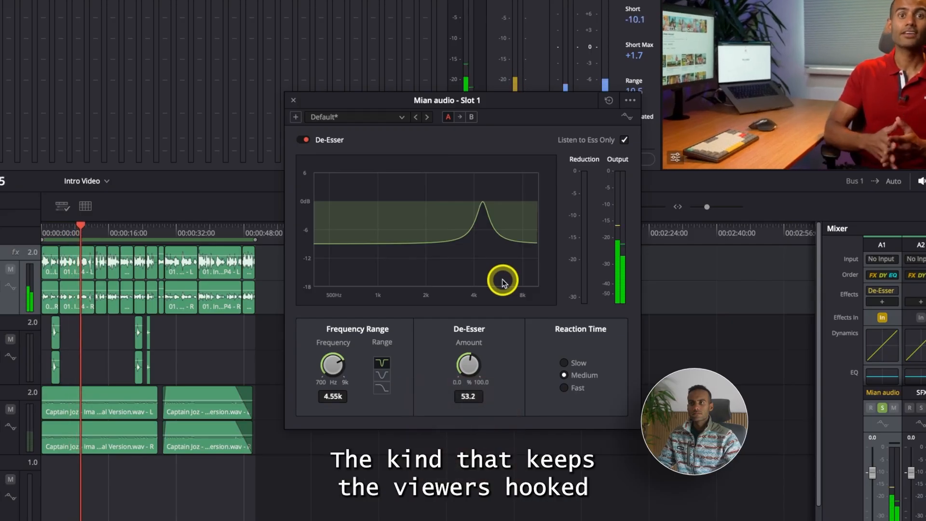
{"action": "left_click", "coordinate": [623, 141]}
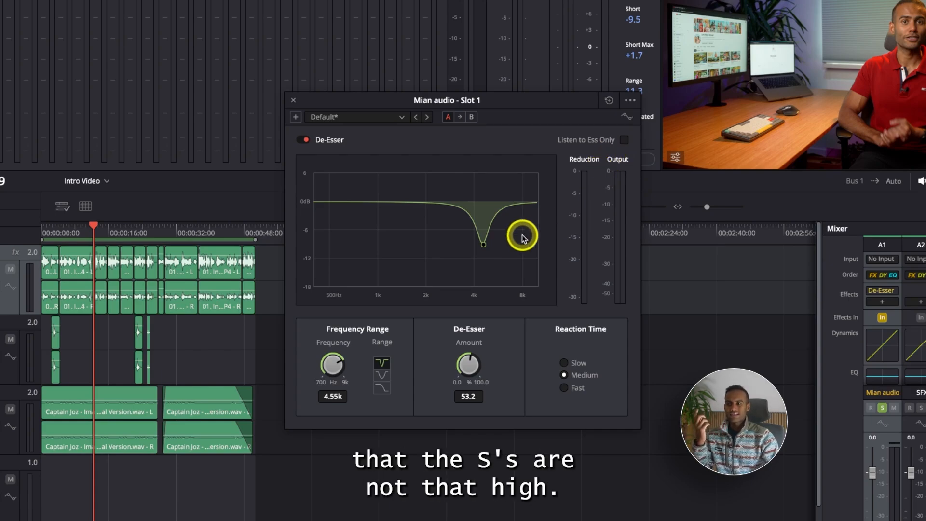
{"action": "left_click_drag", "start_coordinate": [483, 247], "coordinate": [505, 241]}
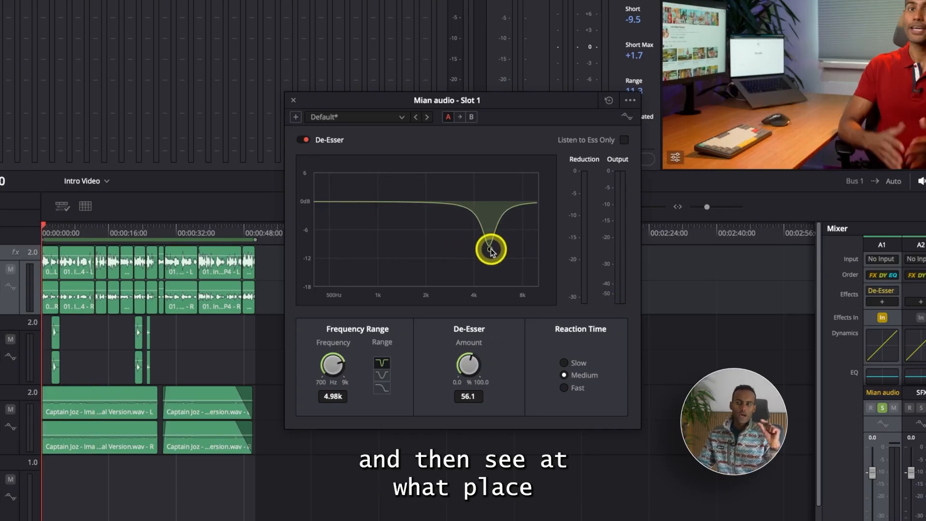
{"action": "left_click_drag", "start_coordinate": [491, 249], "coordinate": [475, 285]}
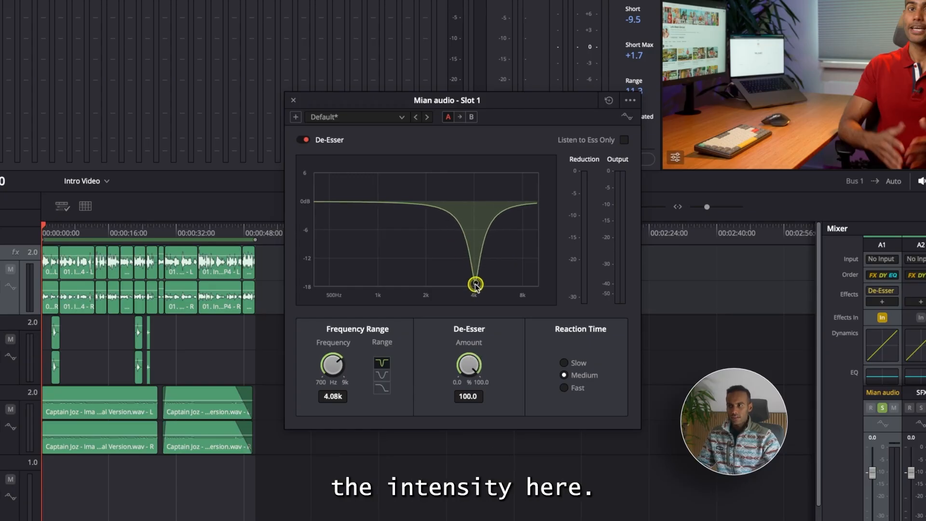
{"action": "left_click_drag", "start_coordinate": [476, 225], "coordinate": [478, 221]}
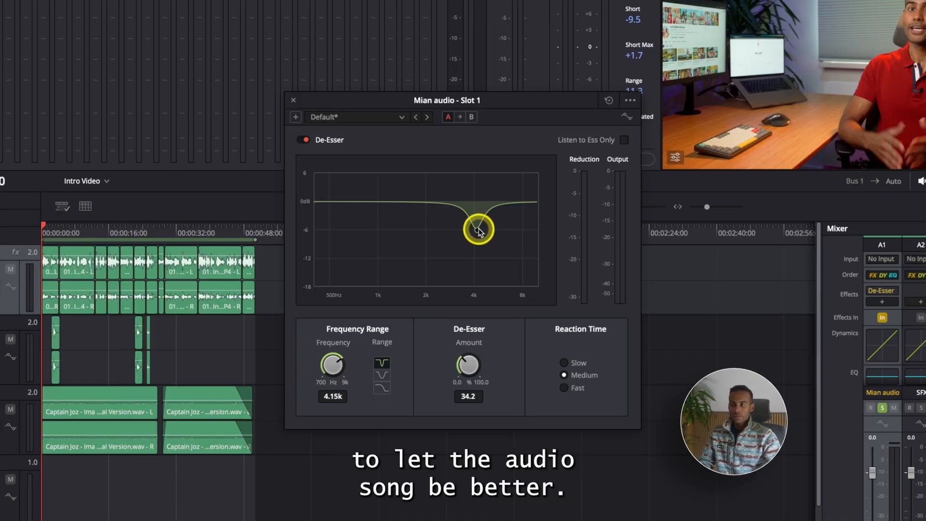
Play the track while setting the De-Esser to 5.28k frequency and 48.1 amount, and close the effect's settings.
{"action": "key", "text": "space"}
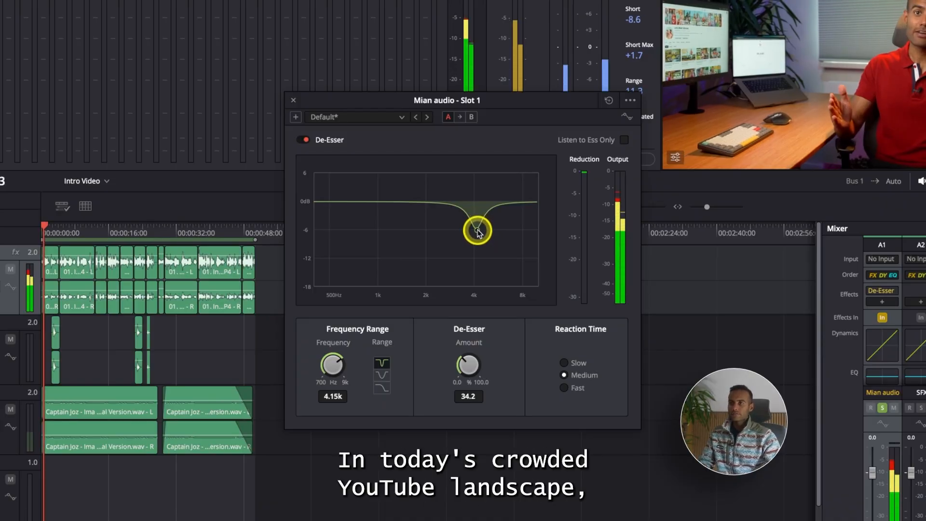
{"action": "left_click_drag", "start_coordinate": [478, 231], "coordinate": [493, 241]}
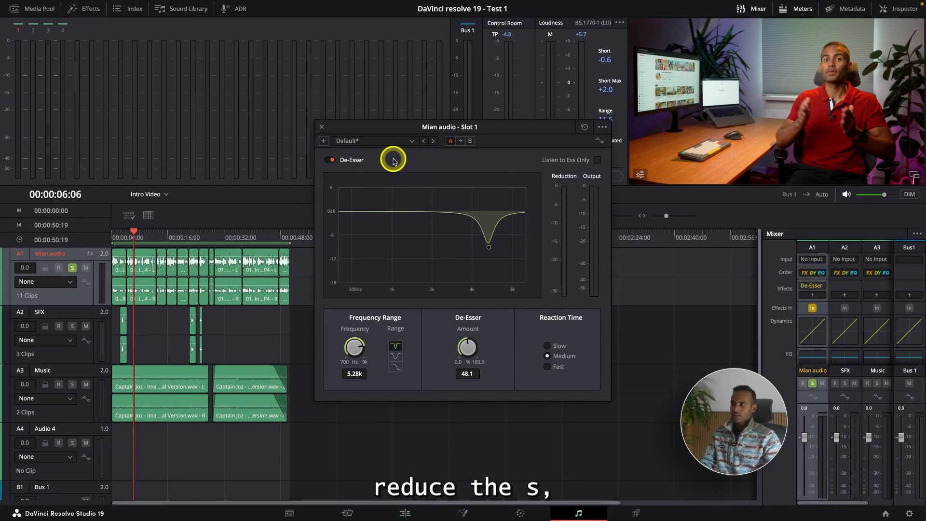
{"action": "left_click", "coordinate": [322, 127]}
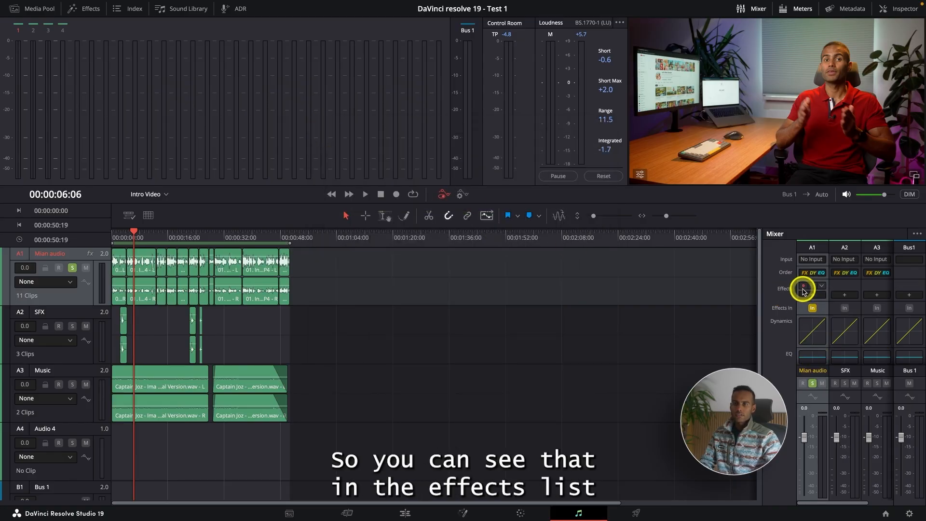
Reopen the De-Esser settings of the Mian audio track from the mixer and close them again.
{"action": "mouse_move", "coordinate": [822, 287]}
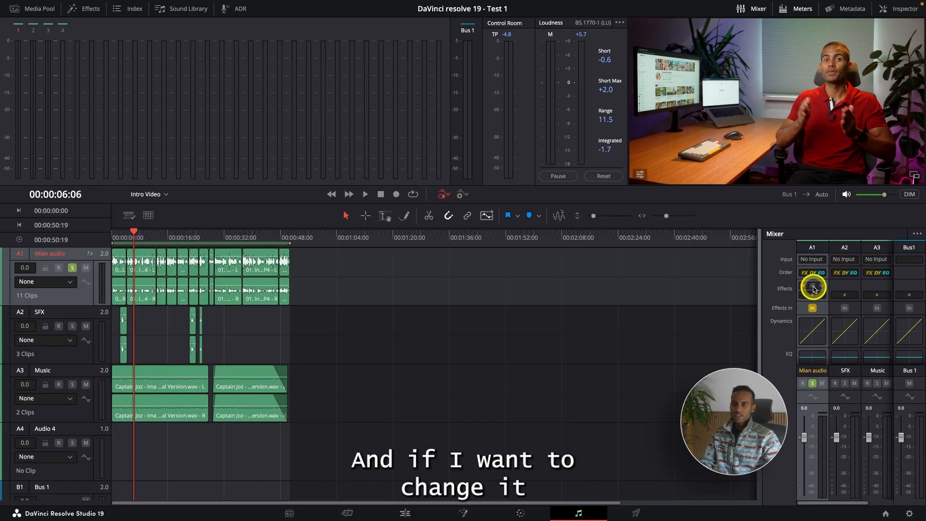
{"action": "left_click", "coordinate": [813, 286]}
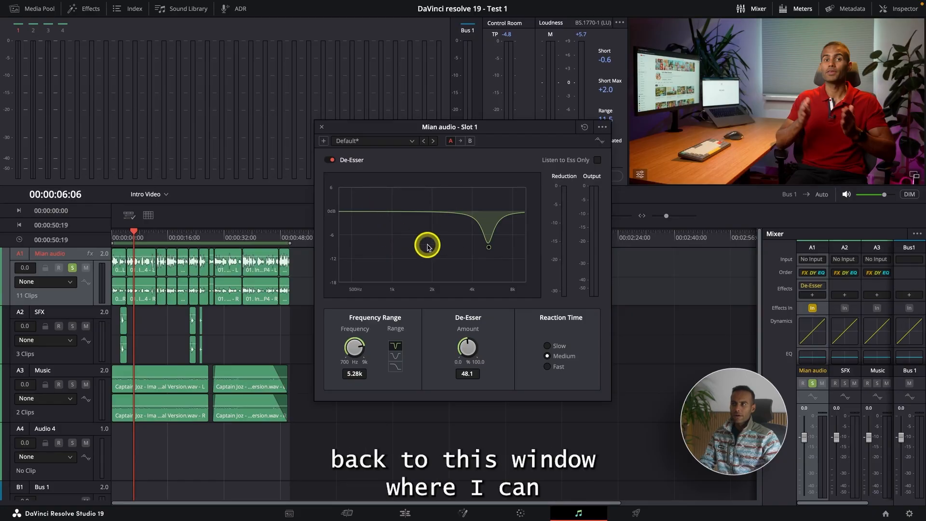
{"action": "left_click", "coordinate": [321, 128]}
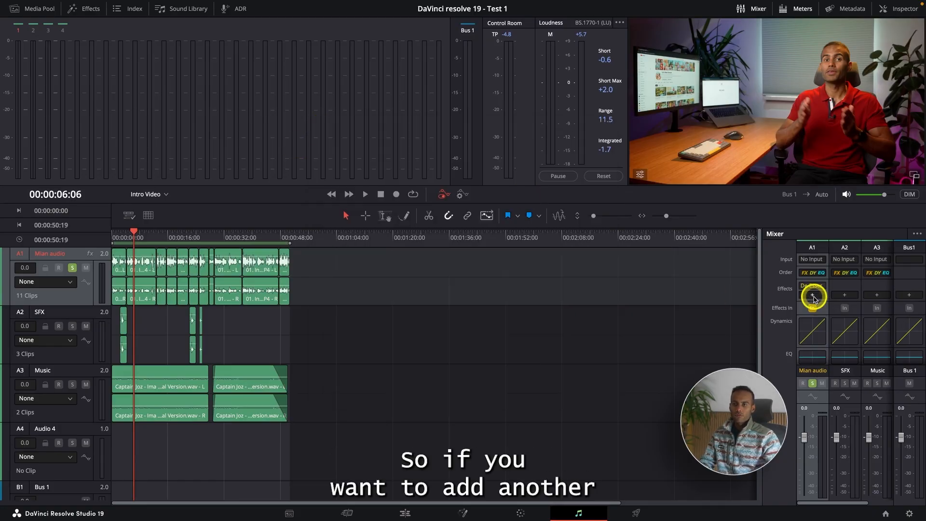
Add the Fairlight FX Soft Clipper dynamics effect to the Mian audio track and apply its Soft Drive preset.
{"action": "left_click", "coordinate": [812, 295]}
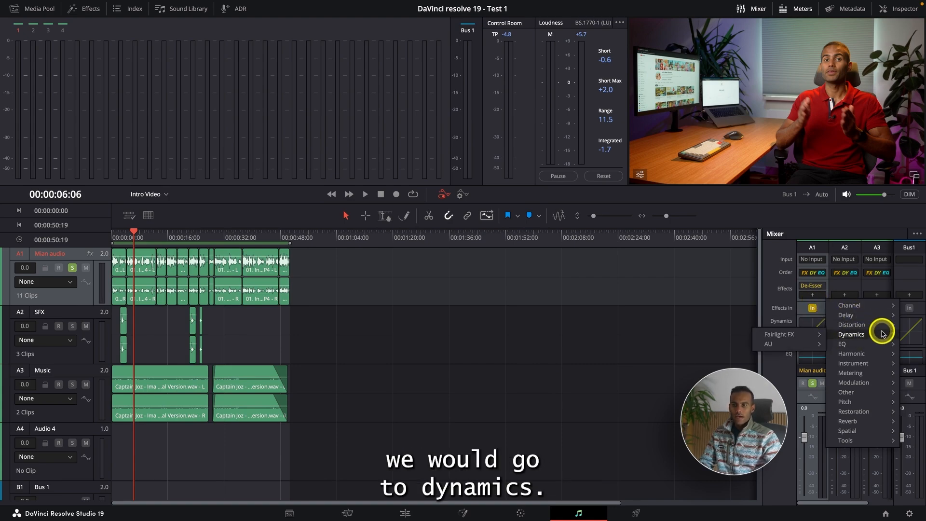
{"action": "mouse_move", "coordinate": [819, 335]}
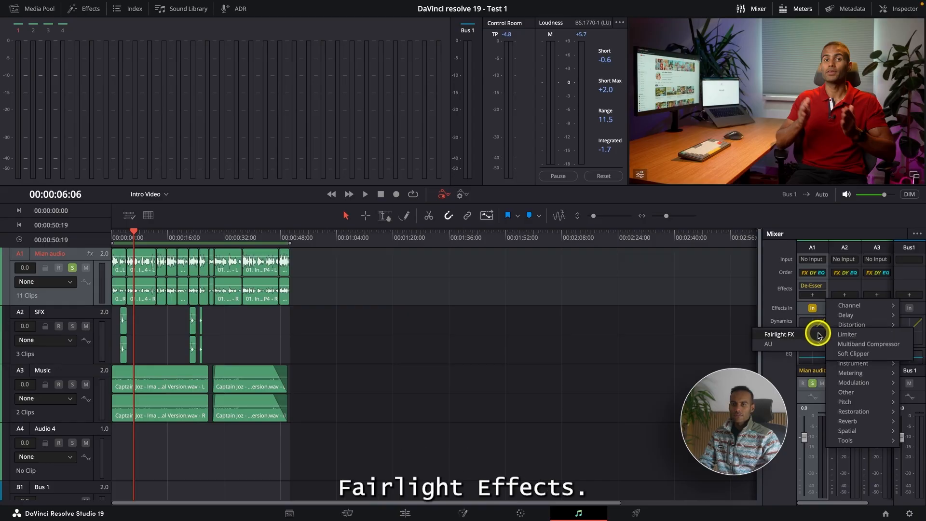
{"action": "left_click", "coordinate": [853, 354]}
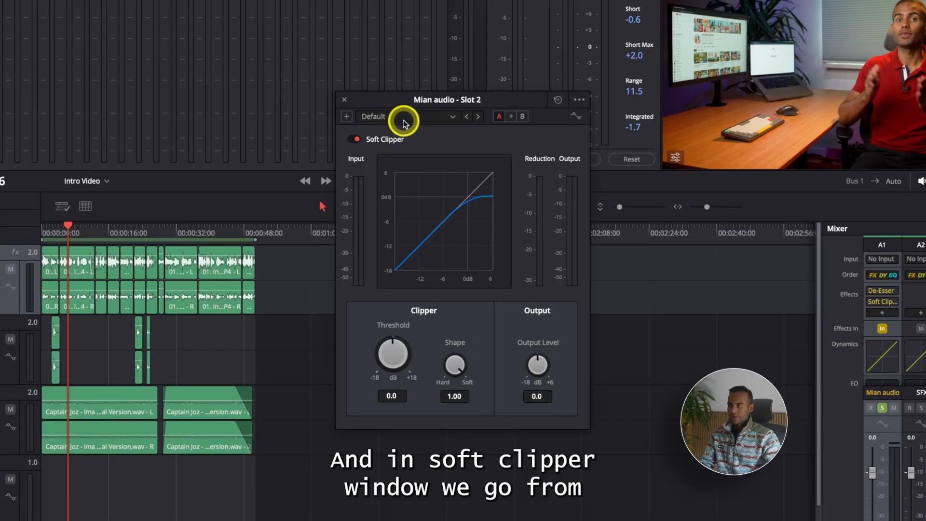
{"action": "left_click", "coordinate": [404, 118]}
{"action": "left_click", "coordinate": [392, 152]}
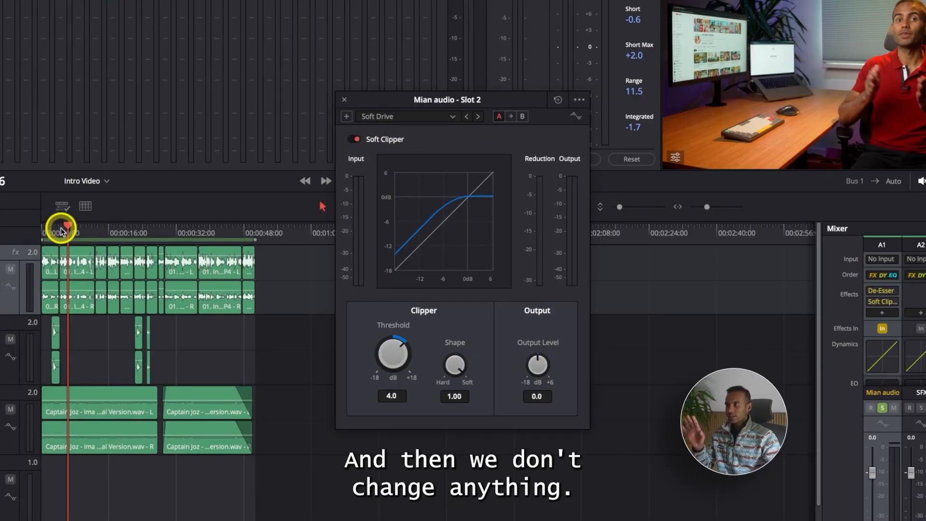
Compare playback from the timeline start with the Soft Clipper on and off, leave it enabled and close its settings.
{"action": "left_click_drag", "start_coordinate": [74, 228], "coordinate": [27, 230]}
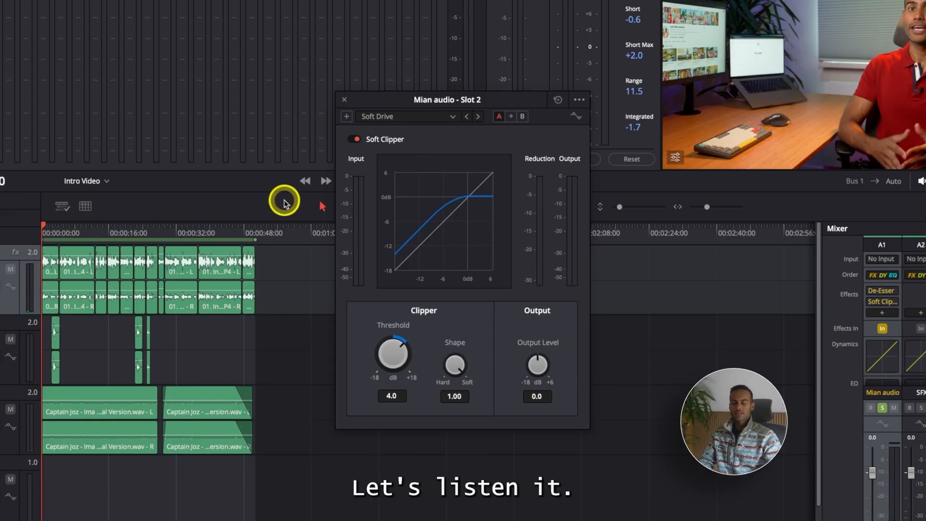
{"action": "key", "text": "space"}
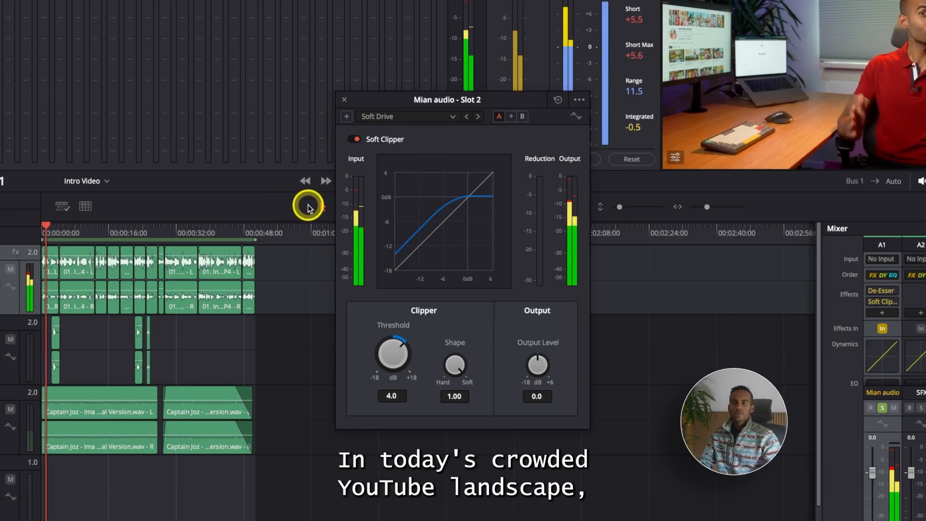
{"action": "left_click", "coordinate": [354, 140]}
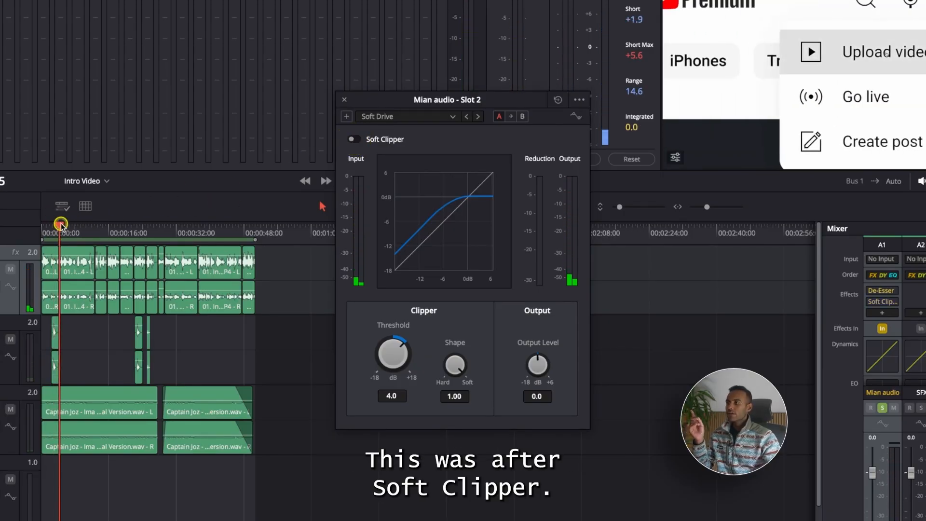
{"action": "left_click", "coordinate": [44, 227]}
{"action": "key", "text": "space"}
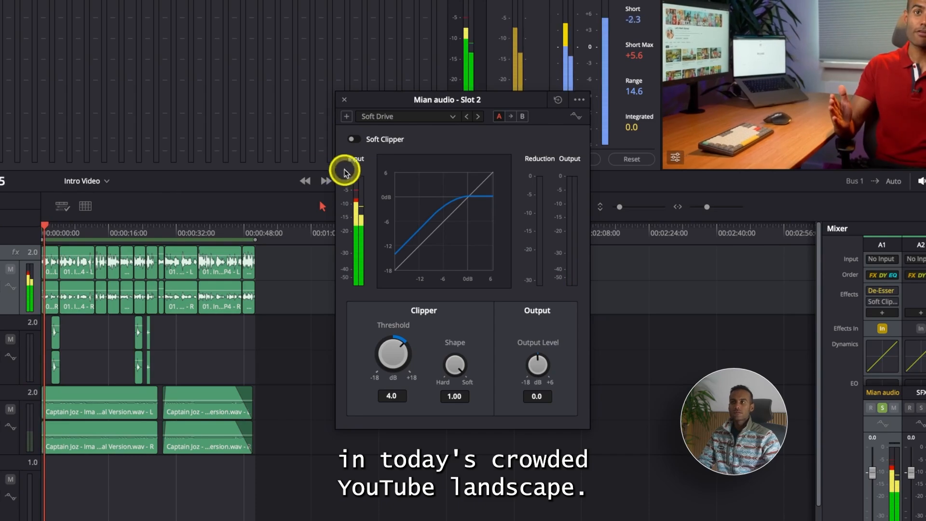
{"action": "left_click", "coordinate": [358, 140]}
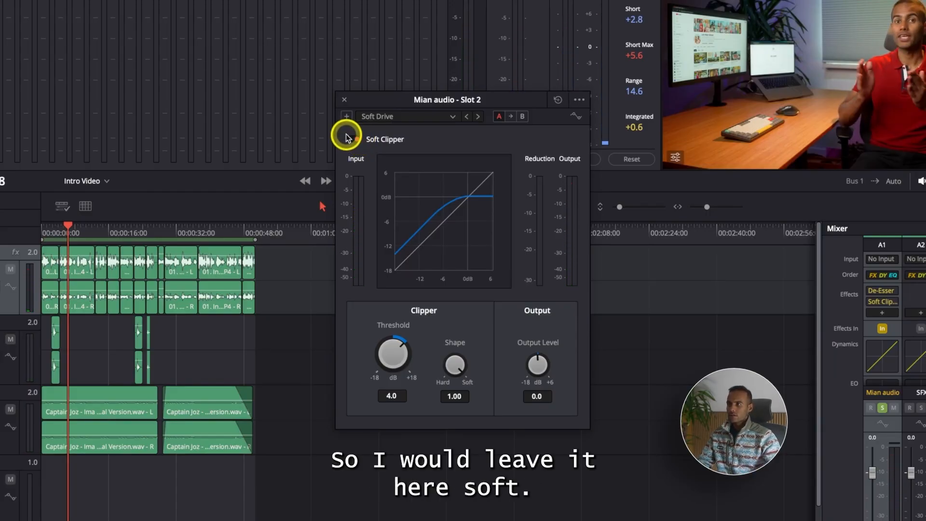
{"action": "left_click", "coordinate": [344, 101]}
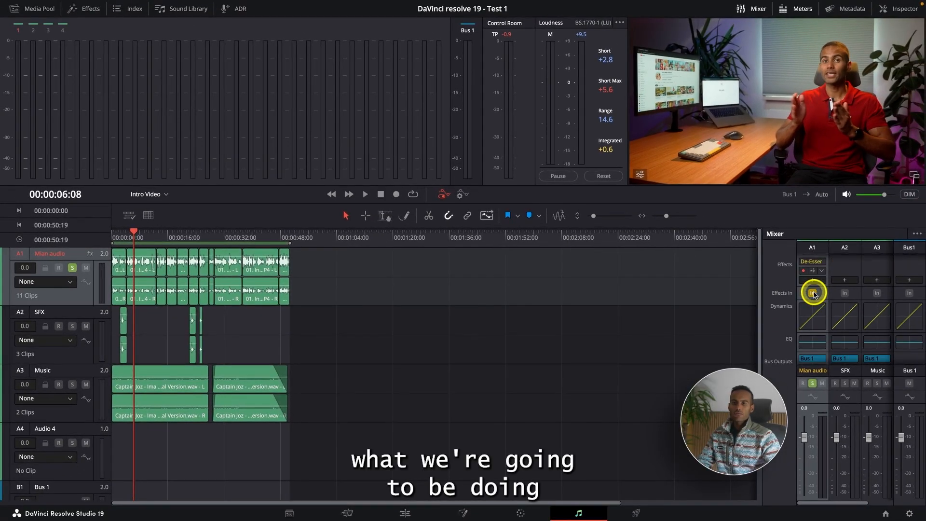
Open the Mian audio track's equalizer, return the playhead to the timeline start and enable the equalizer.
{"action": "scroll", "coordinate": [813, 293], "scroll_direction": "down", "scroll_amount": 2}
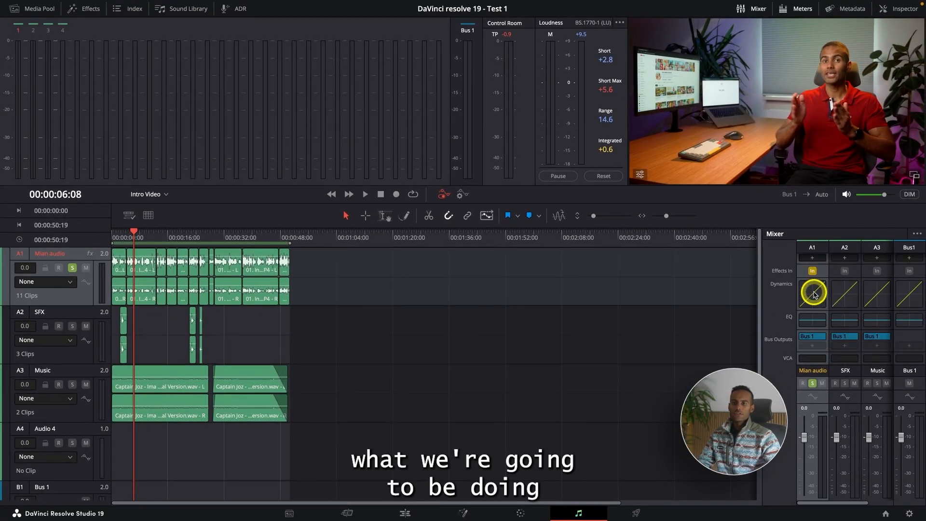
{"action": "double_click", "coordinate": [810, 323]}
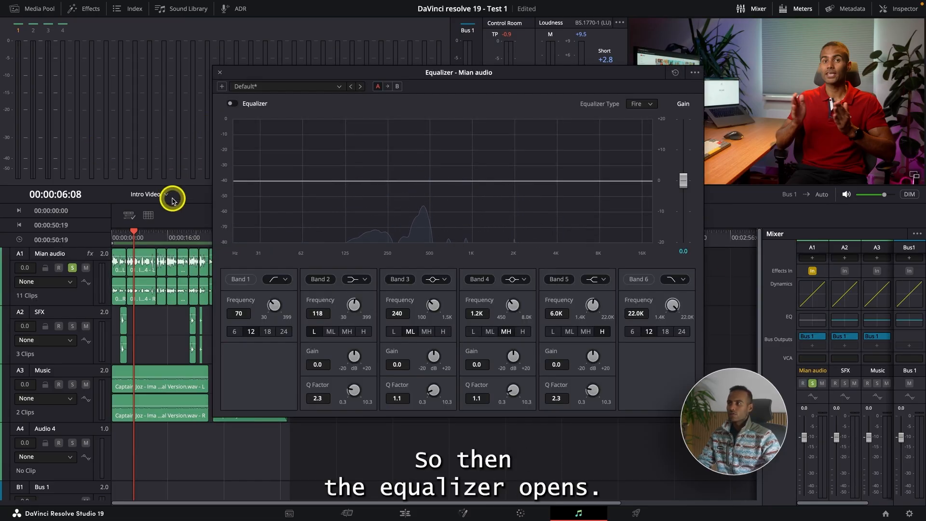
{"action": "left_click_drag", "start_coordinate": [136, 232], "coordinate": [114, 233]}
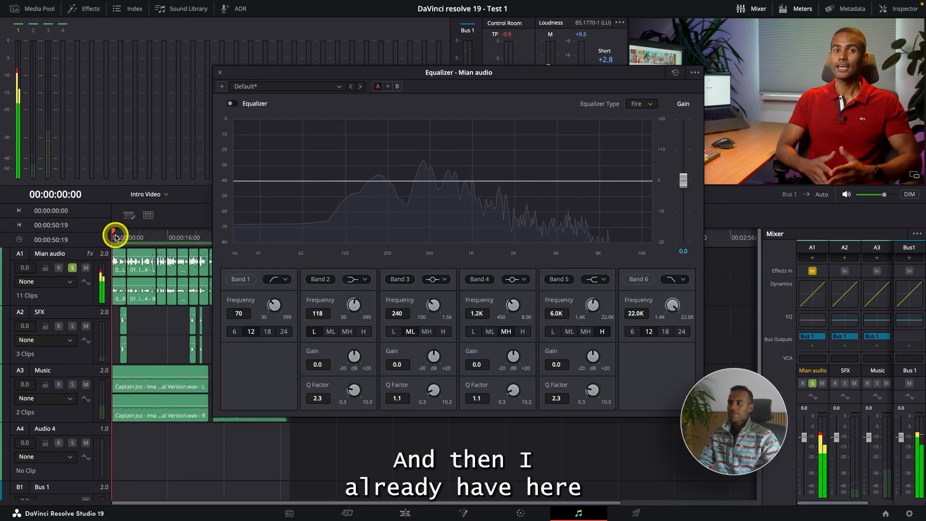
{"action": "left_click", "coordinate": [235, 104]}
Load the Skillshare Class preset in the equalizer and look through the preset list.
{"action": "left_click", "coordinate": [239, 86]}
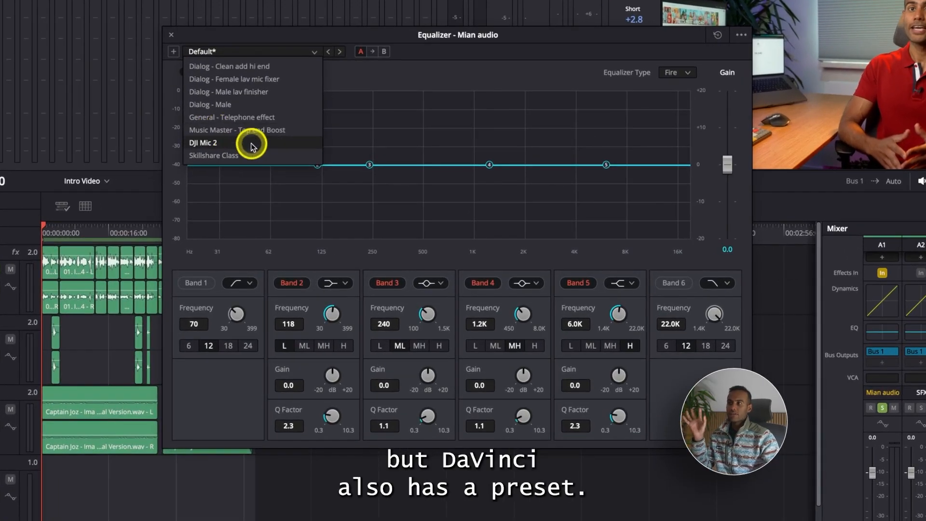
{"action": "left_click", "coordinate": [226, 155]}
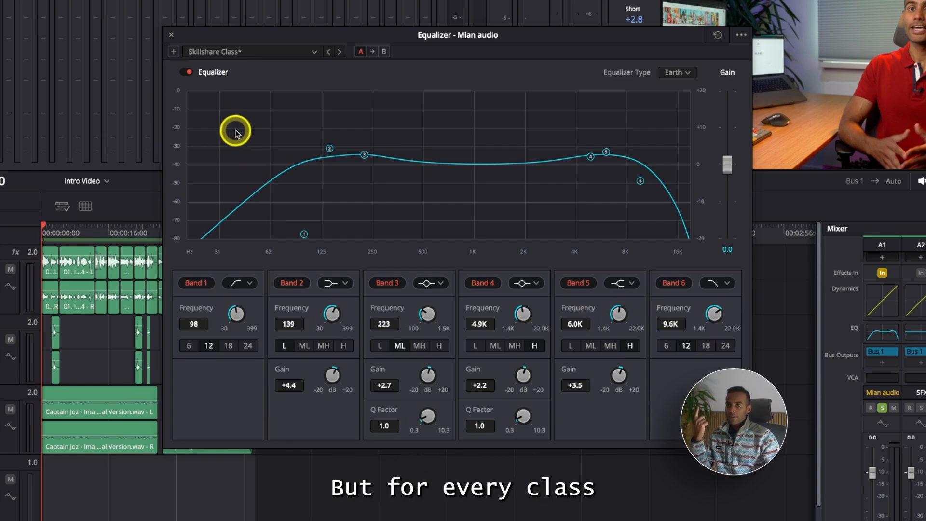
{"action": "left_click", "coordinate": [262, 52]}
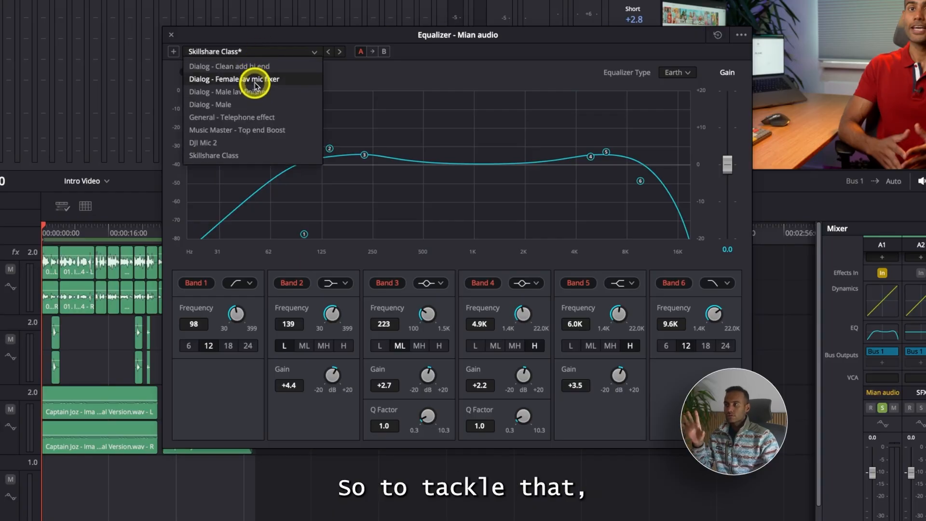
{"action": "left_click", "coordinate": [364, 74]}
Step backward through the equalizer presets to Dialog - Male.
{"action": "left_click", "coordinate": [228, 53]}
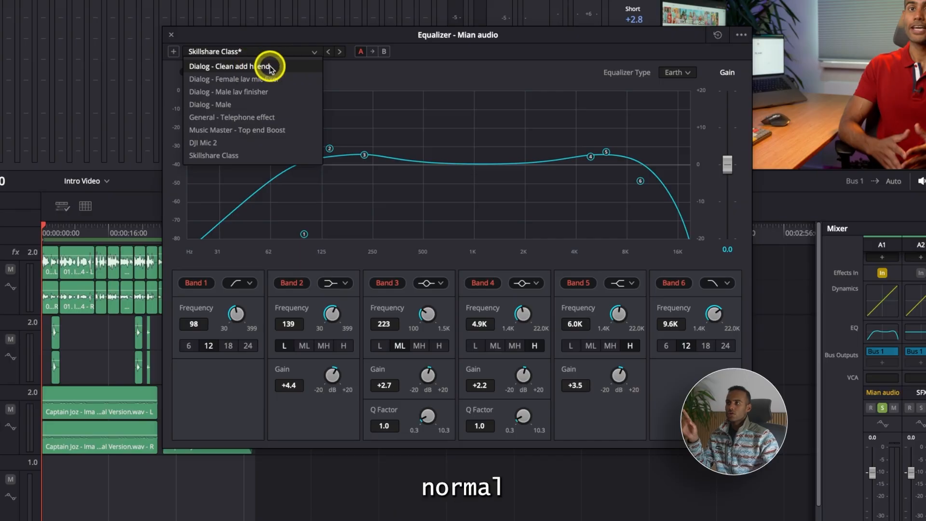
{"action": "left_click", "coordinate": [328, 52]}
{"action": "left_click", "coordinate": [328, 52]}
{"action": "left_click", "coordinate": [329, 52]}
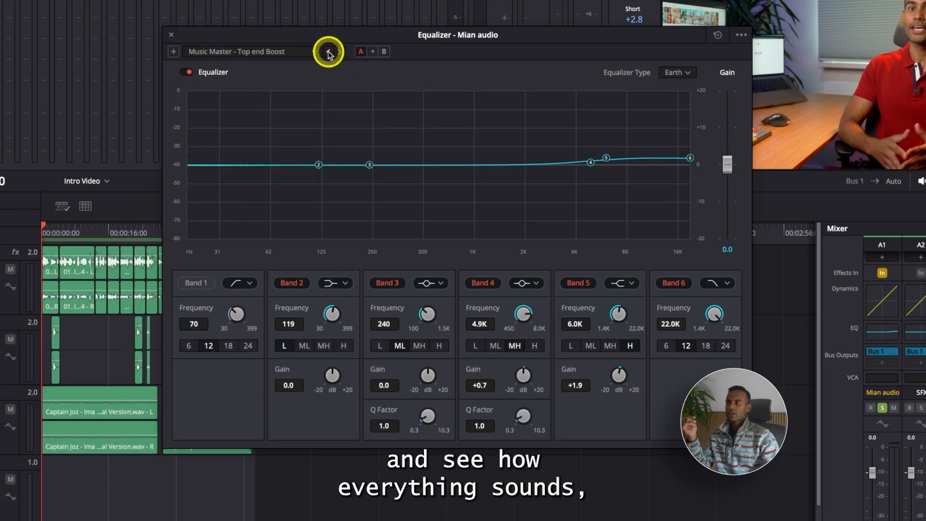
{"action": "left_click", "coordinate": [328, 52]}
{"action": "left_click", "coordinate": [329, 52]}
{"action": "left_click", "coordinate": [329, 52]}
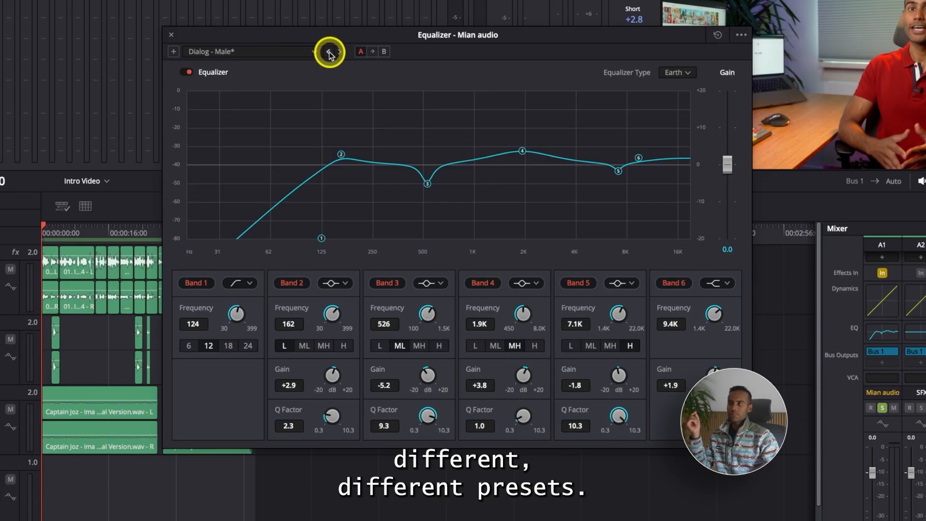
Step backward through the remaining dialog presets of the equalizer to Dialog - Clean add hi end.
{"action": "left_click", "coordinate": [312, 51]}
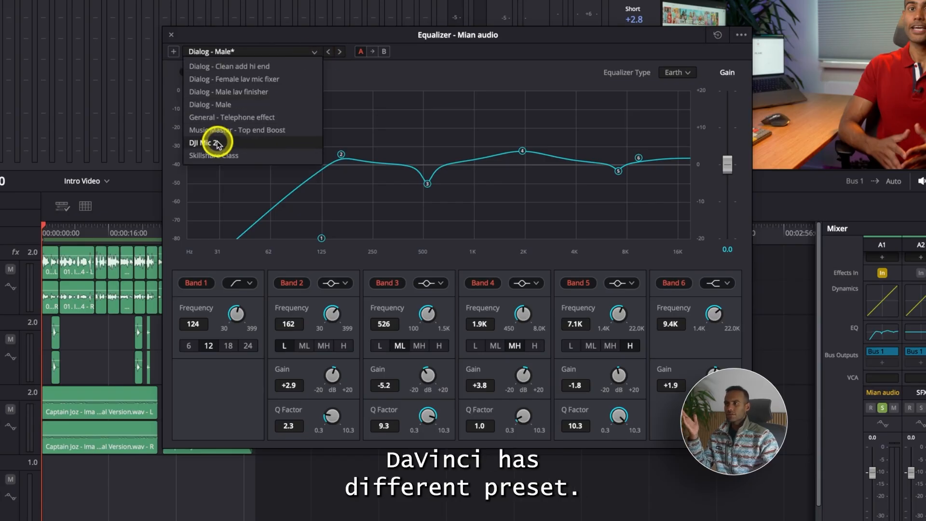
{"action": "left_click", "coordinate": [328, 53]}
{"action": "left_click", "coordinate": [328, 52]}
{"action": "left_click", "coordinate": [328, 52]}
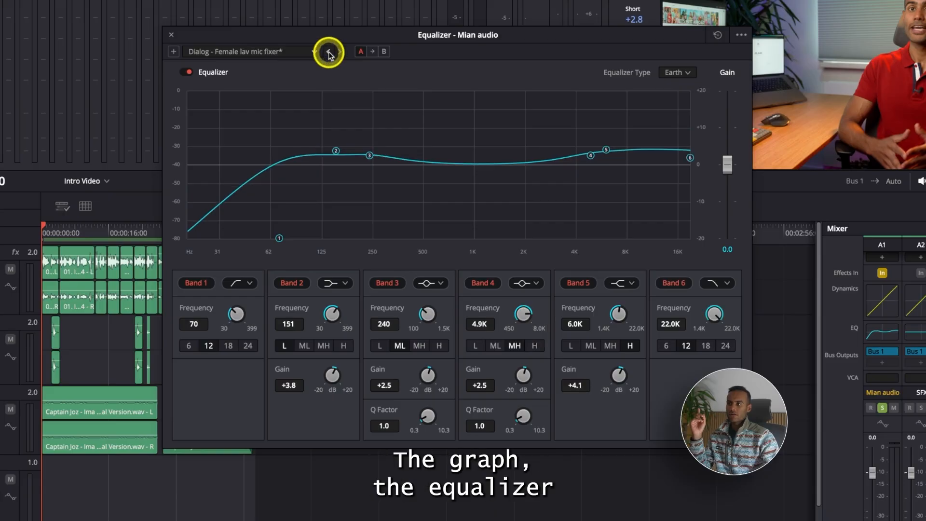
{"action": "left_click", "coordinate": [329, 52]}
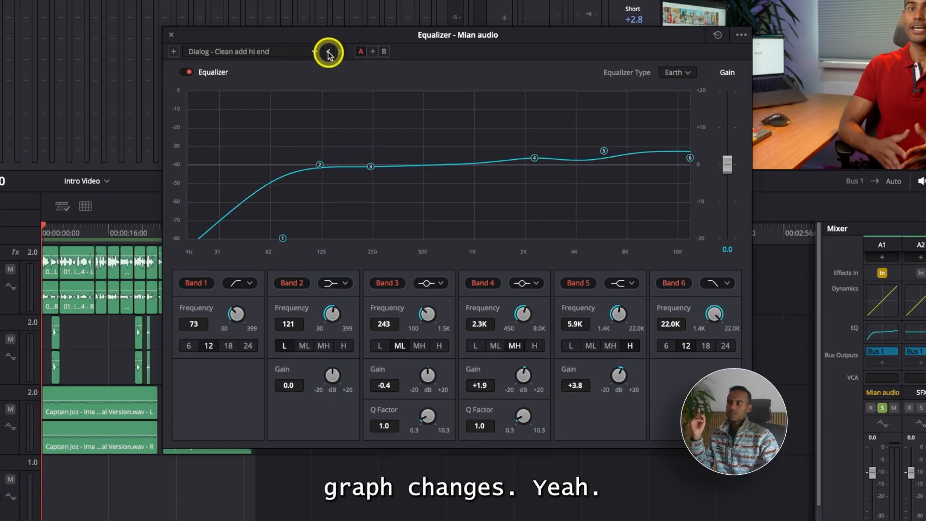
{"action": "left_click", "coordinate": [208, 51]}
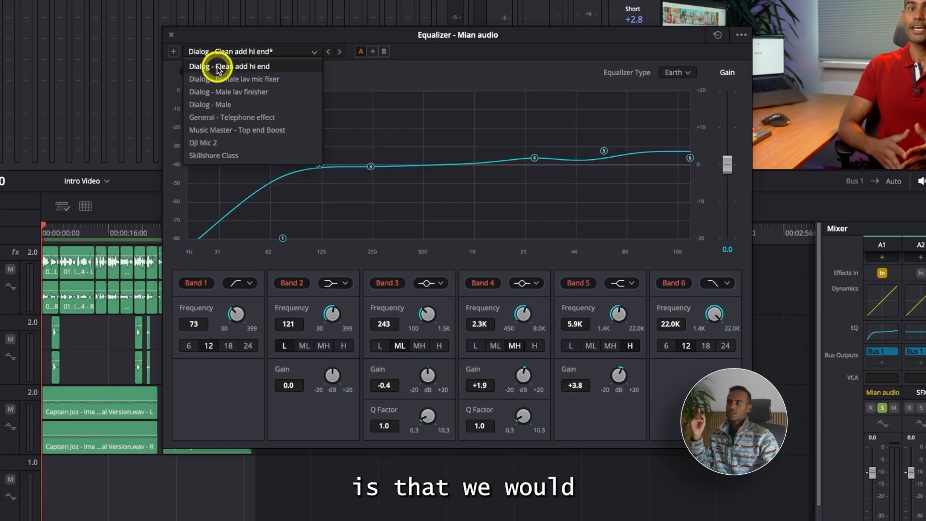
{"action": "left_click", "coordinate": [372, 72]}
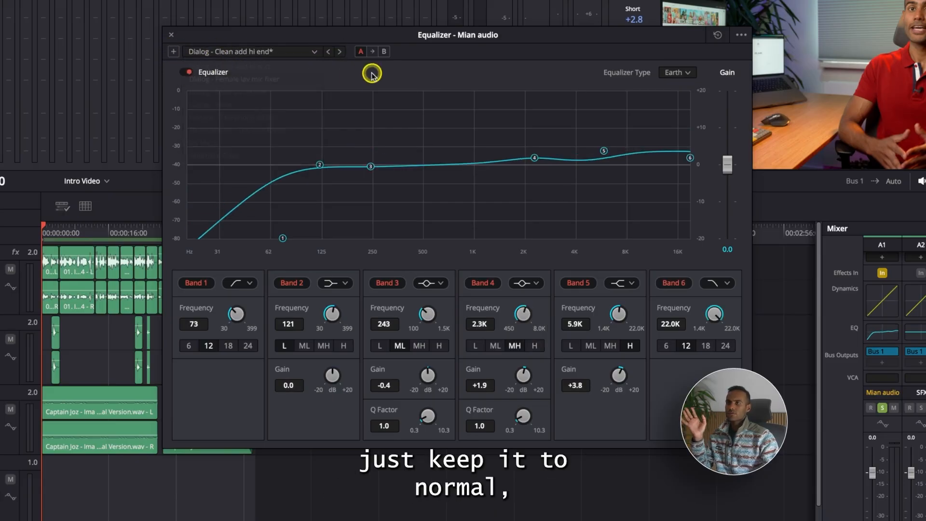
Reset the equalizer, enable Band 1's low cut and play the voice to check its frequency spectrum.
{"action": "left_click", "coordinate": [719, 36]}
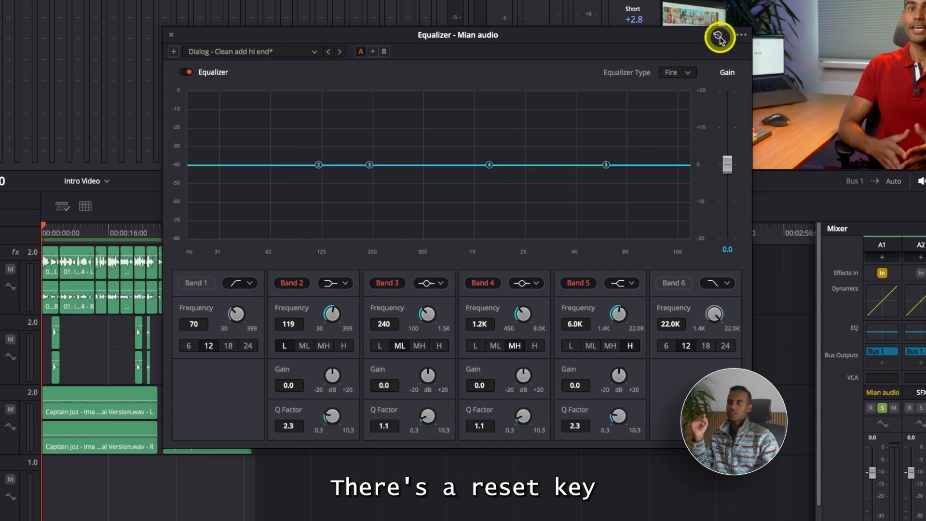
{"action": "left_click", "coordinate": [202, 285]}
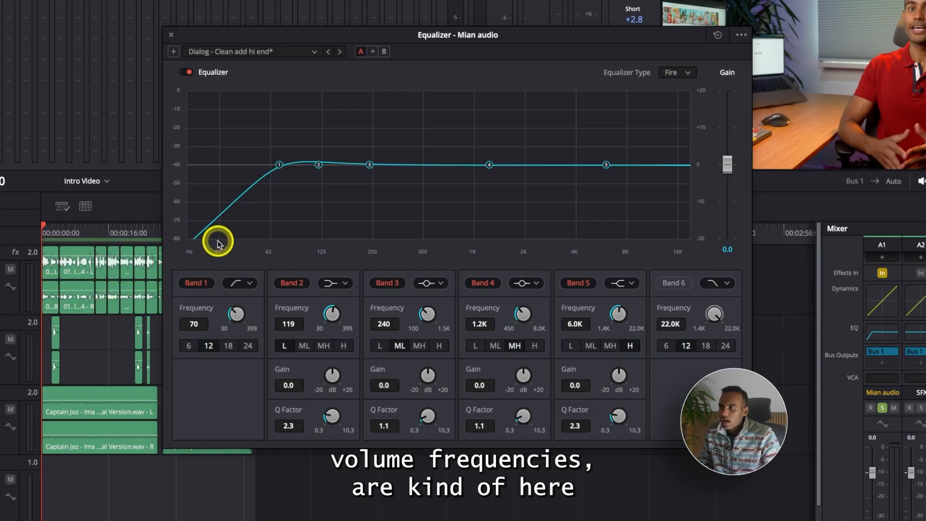
{"action": "key", "text": "space"}
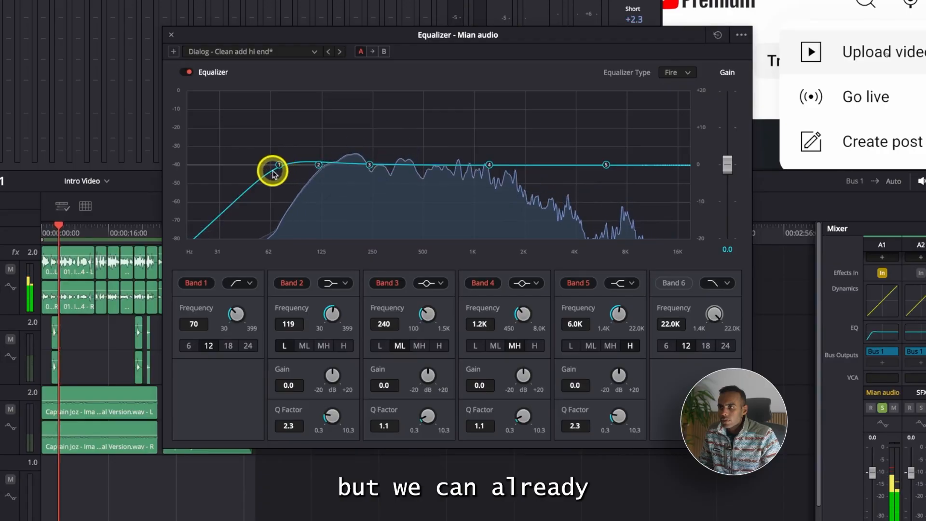
{"action": "key", "text": "space"}
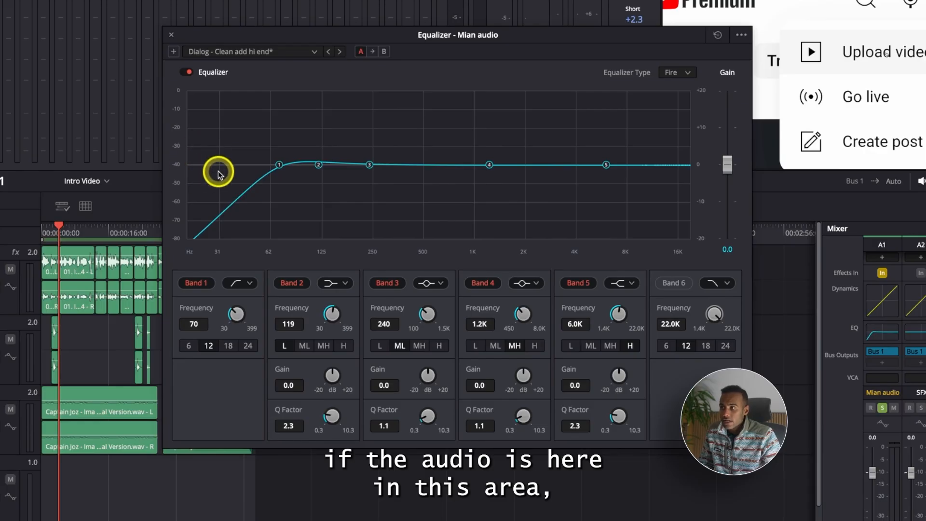
Try Band 1's cutoff at about 680 Hz and back at 81 Hz, and Band 3 at about 669 Hz with +1.1 dB, during playback.
{"action": "left_click_drag", "start_coordinate": [279, 165], "coordinate": [463, 172]}
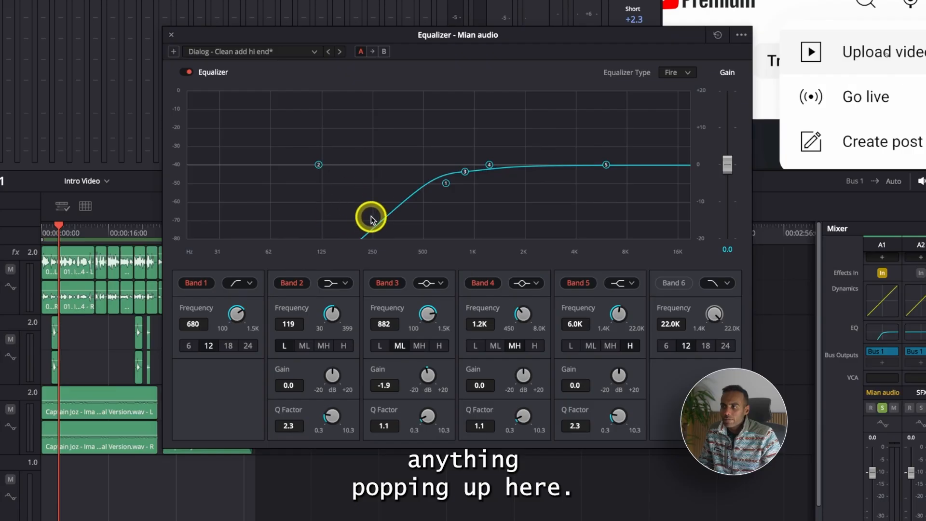
{"action": "key", "text": "space"}
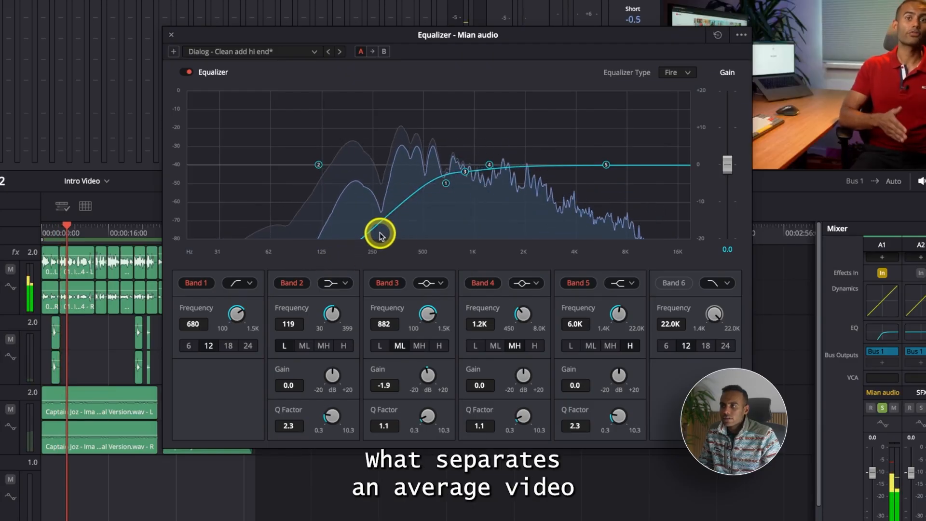
{"action": "left_click_drag", "start_coordinate": [446, 184], "coordinate": [290, 189]}
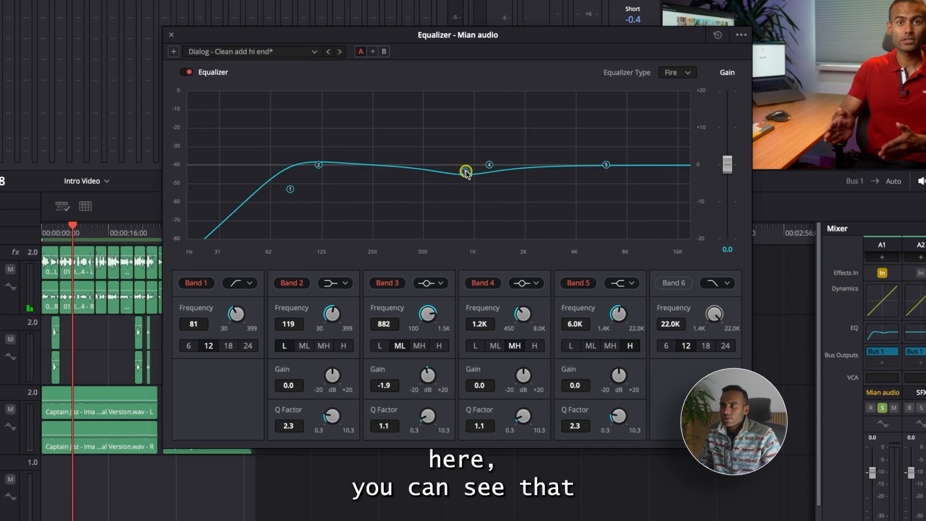
{"action": "left_click_drag", "start_coordinate": [444, 162], "coordinate": [443, 159]}
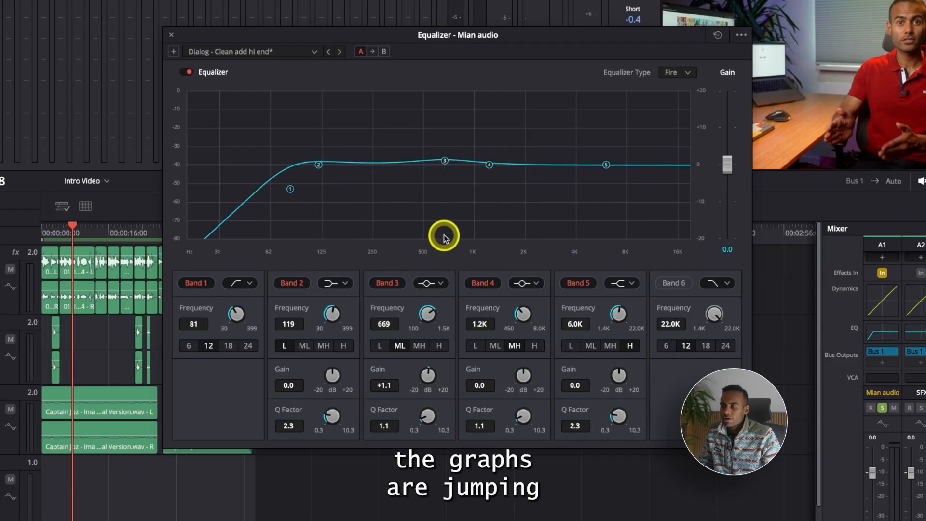
{"action": "key", "text": "space"}
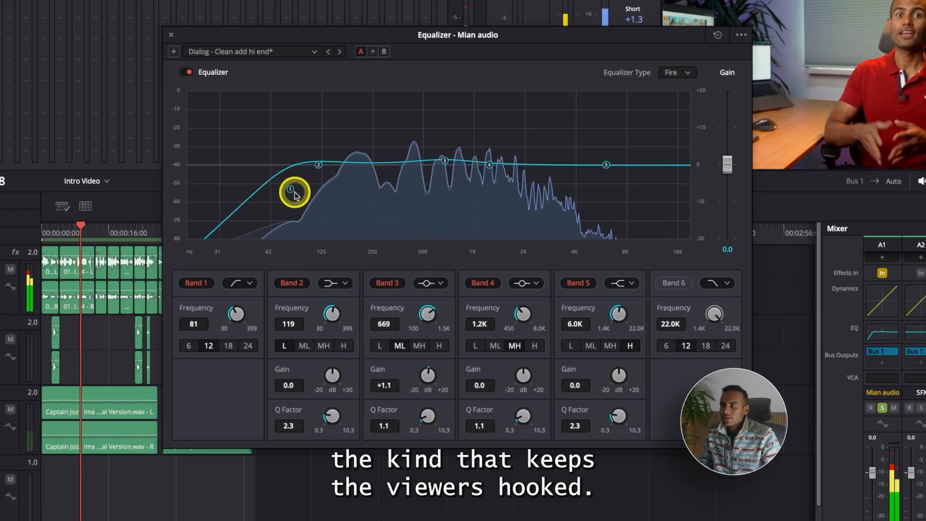
Set Band 1's cutoff to about 112 Hz and boost Band 2 to +5.0 dB at about 158 Hz for more bass.
{"action": "left_click_drag", "start_coordinate": [292, 190], "coordinate": [301, 191]}
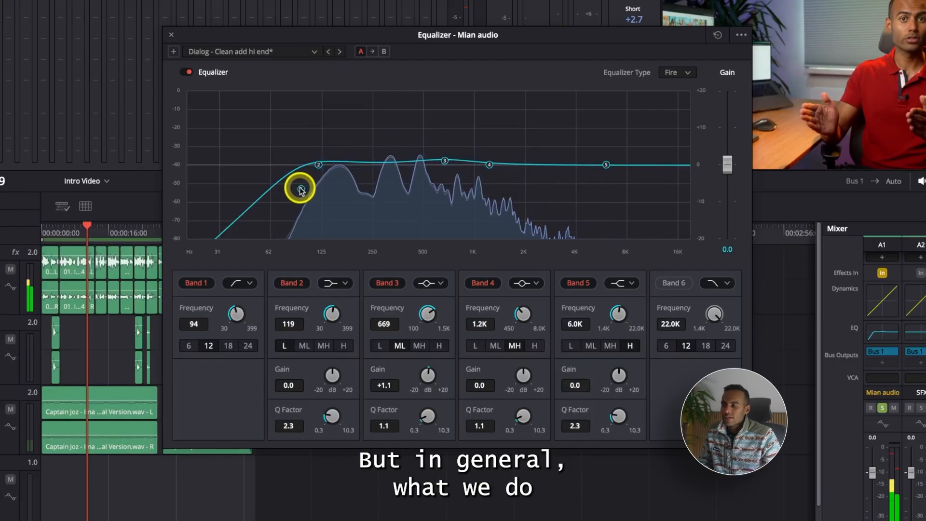
{"action": "key", "text": "space"}
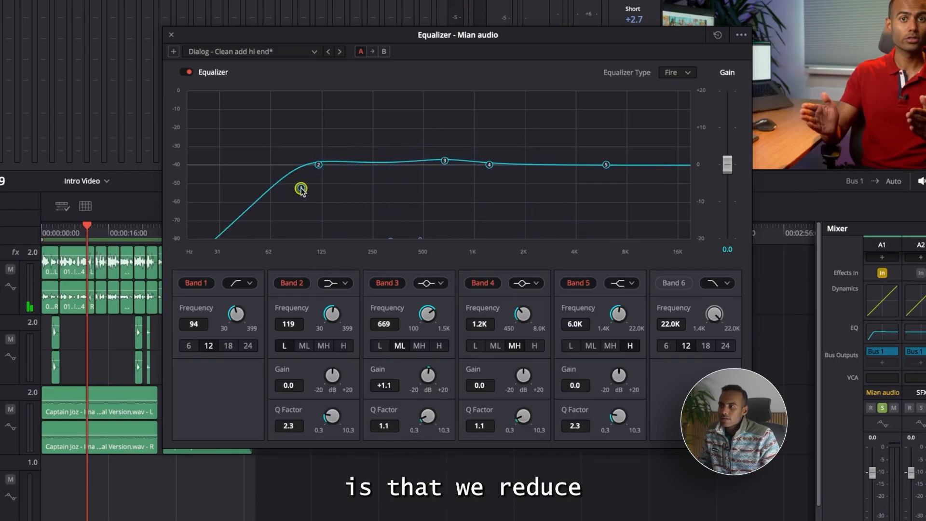
{"action": "left_click_drag", "start_coordinate": [308, 189], "coordinate": [310, 189]}
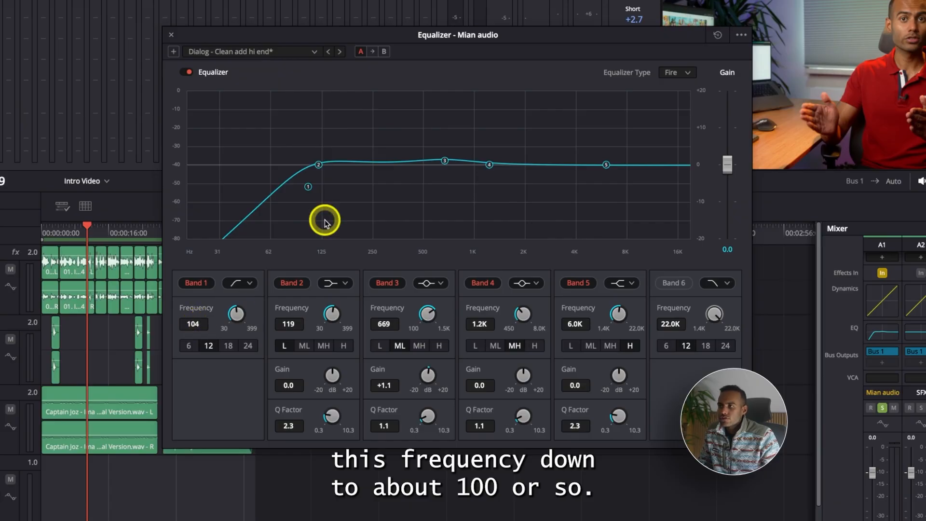
{"action": "left_click_drag", "start_coordinate": [320, 164], "coordinate": [340, 149]}
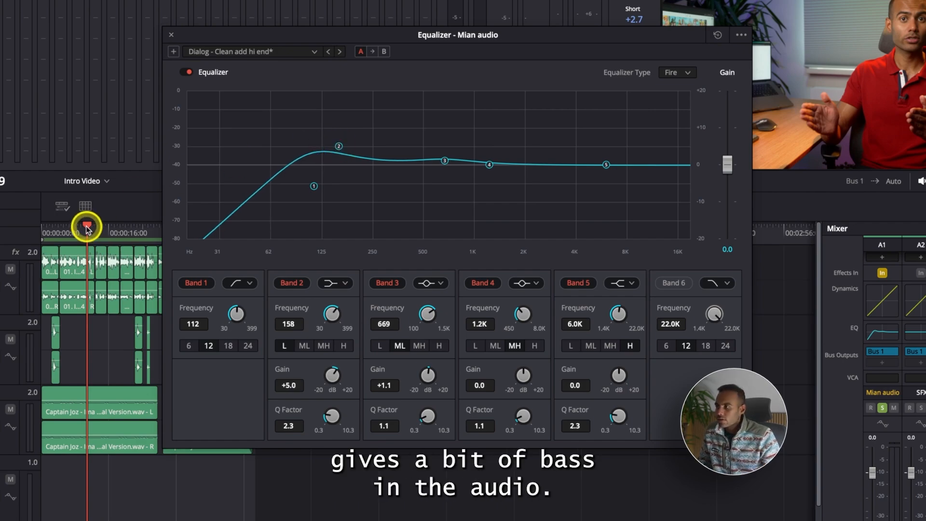
Play from the timeline start and compare the voice with the equalizer on and bypassed, leaving it enabled.
{"action": "left_click_drag", "start_coordinate": [87, 228], "coordinate": [8, 223]}
{"action": "key", "text": "space"}
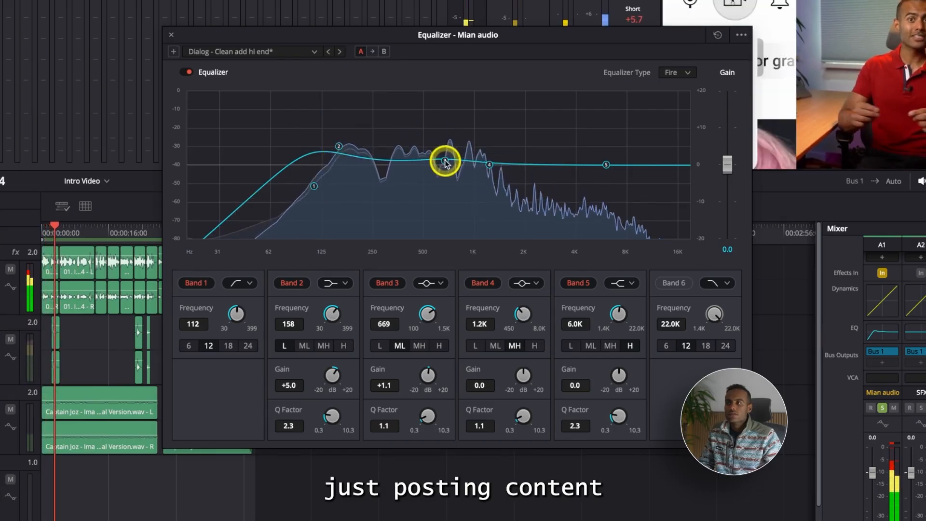
{"action": "left_click", "coordinate": [184, 72]}
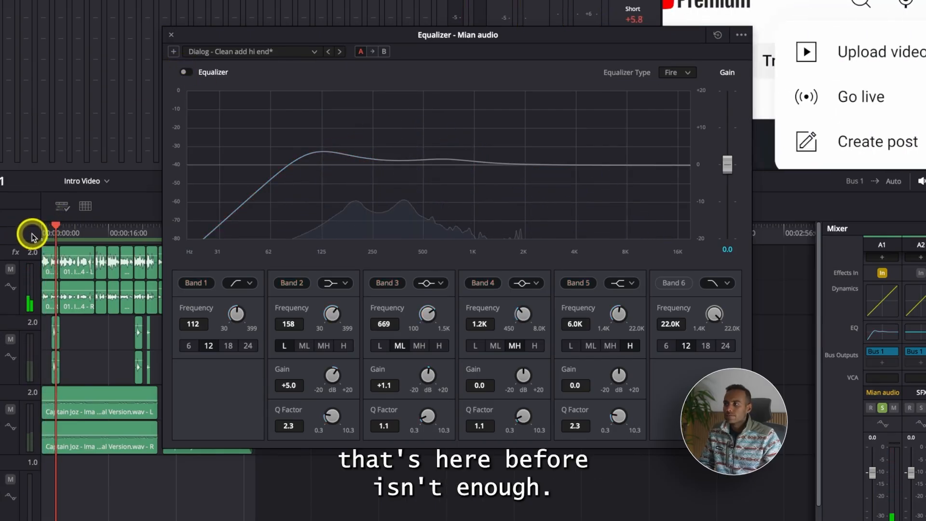
{"action": "left_click_drag", "start_coordinate": [50, 227], "coordinate": [16, 228]}
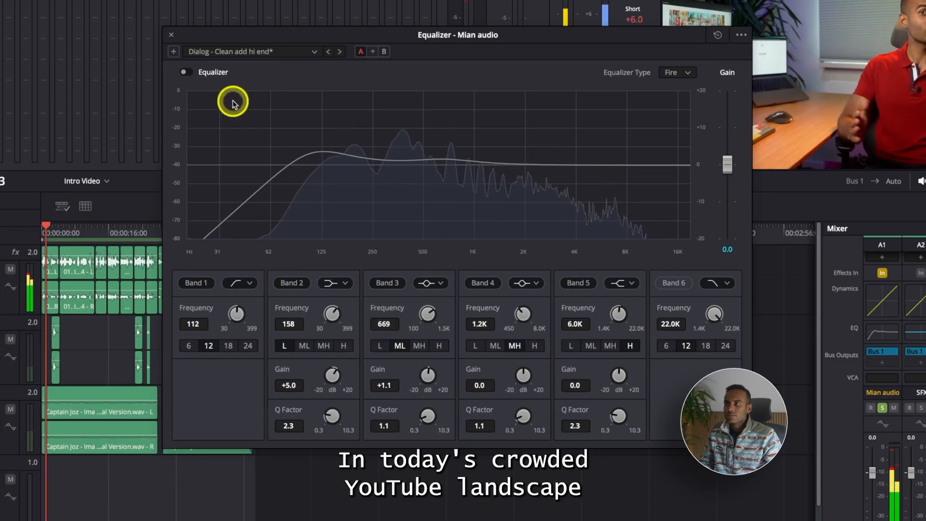
{"action": "left_click", "coordinate": [189, 73]}
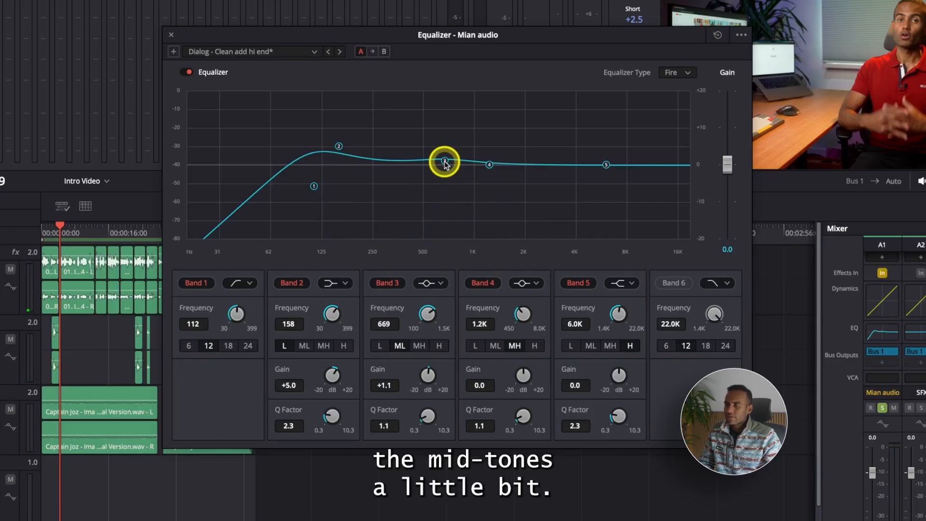
Narrow Band 3 to a Q factor of 9.7, test it at +17.0 dB, and cut it to -2.5 dB at about 633 Hz.
{"action": "mouse_move", "coordinate": [445, 163]}
{"action": "left_mouse_down"}
{"action": "mouse_move", "coordinate": [430, 144]}
{"action": "mouse_move", "coordinate": [441, 163]}
{"action": "left_mouse_up"}
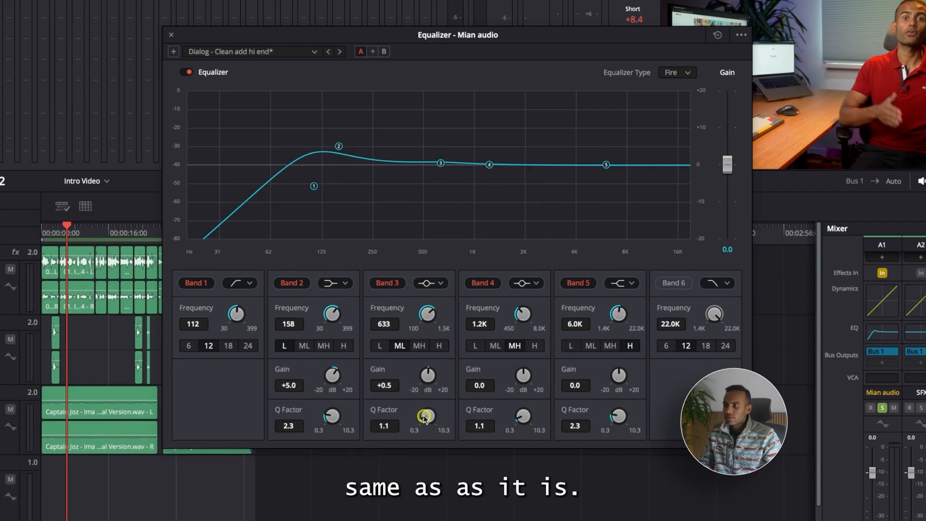
{"action": "left_click_drag", "start_coordinate": [424, 417], "coordinate": [434, 405]}
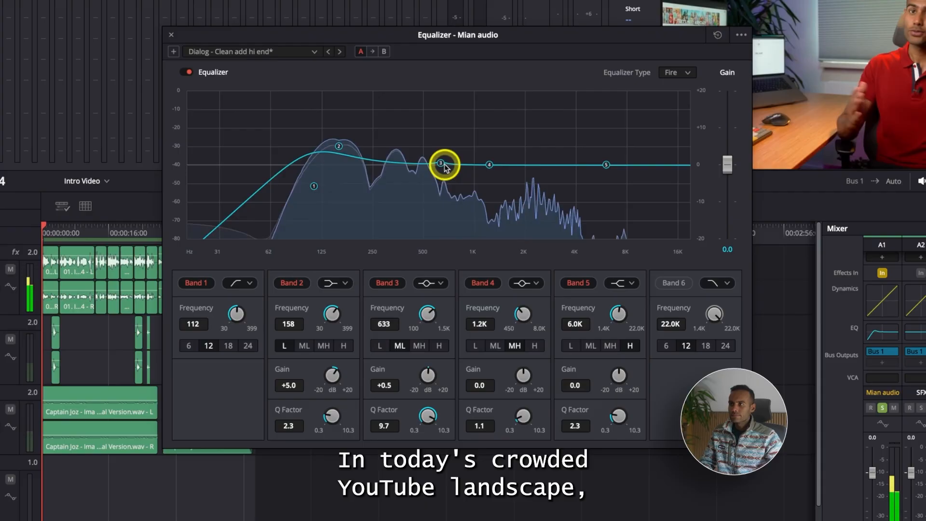
{"action": "left_click_drag", "start_coordinate": [441, 164], "coordinate": [442, 102]}
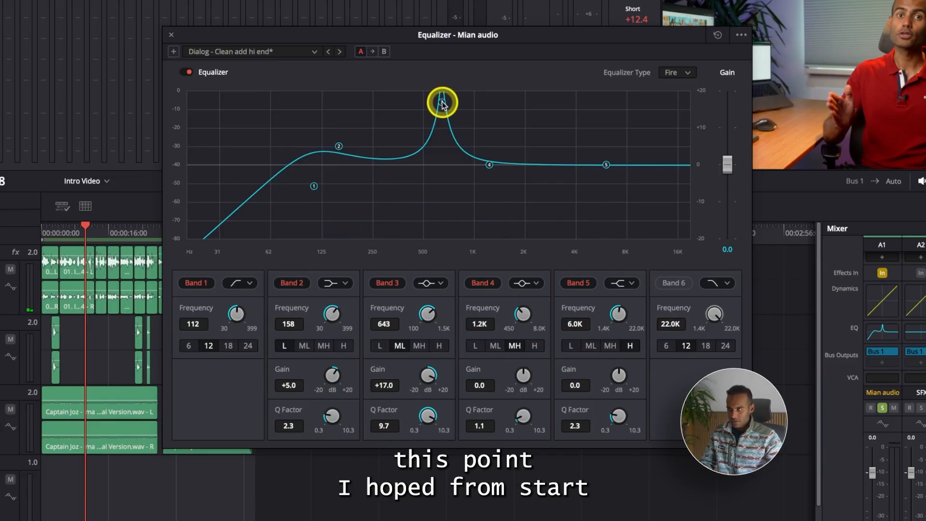
{"action": "left_click_drag", "start_coordinate": [443, 102], "coordinate": [498, 165]}
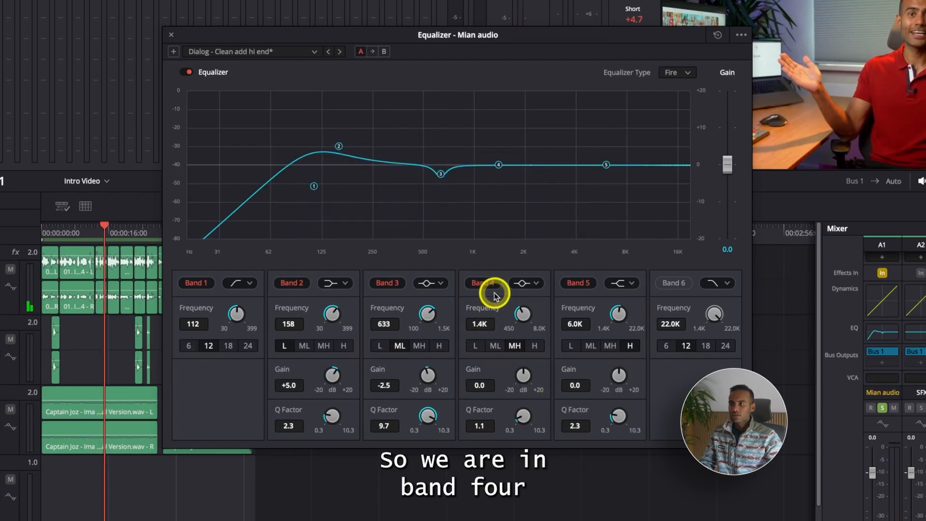
Compare Band 4 boosted to +12.9 dB at Q factors 0.3 and 9.0, and cut it to -2.7 dB at about 2.8 kHz.
{"action": "left_click_drag", "start_coordinate": [520, 420], "coordinate": [539, 397]}
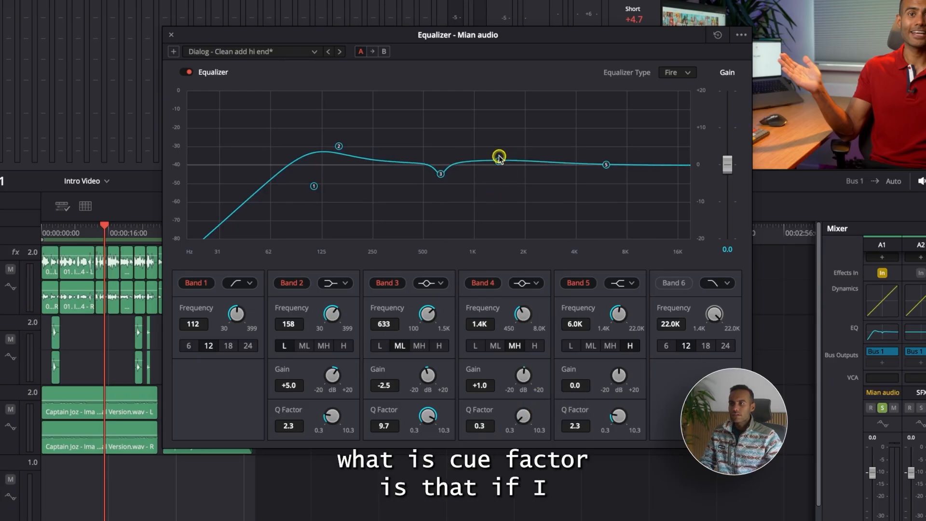
{"action": "left_click_drag", "start_coordinate": [507, 126], "coordinate": [510, 118]}
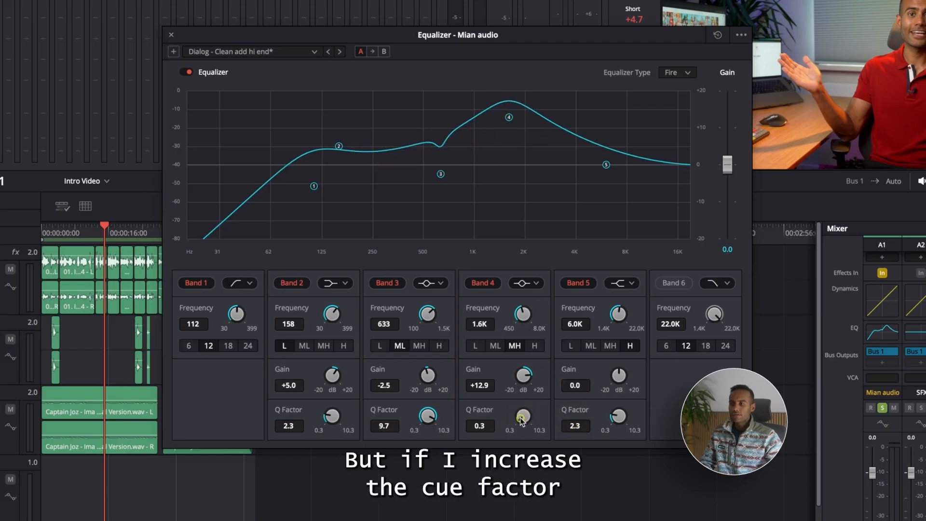
{"action": "left_click_drag", "start_coordinate": [518, 422], "coordinate": [579, 396]}
{"action": "left_click_drag", "start_coordinate": [523, 416], "coordinate": [524, 416]}
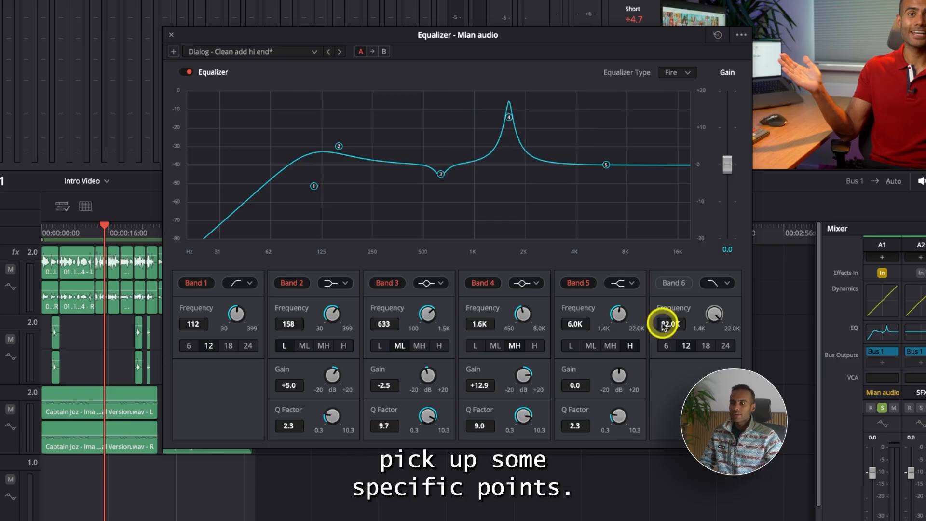
{"action": "key", "text": "space"}
{"action": "left_click_drag", "start_coordinate": [507, 118], "coordinate": [549, 177]}
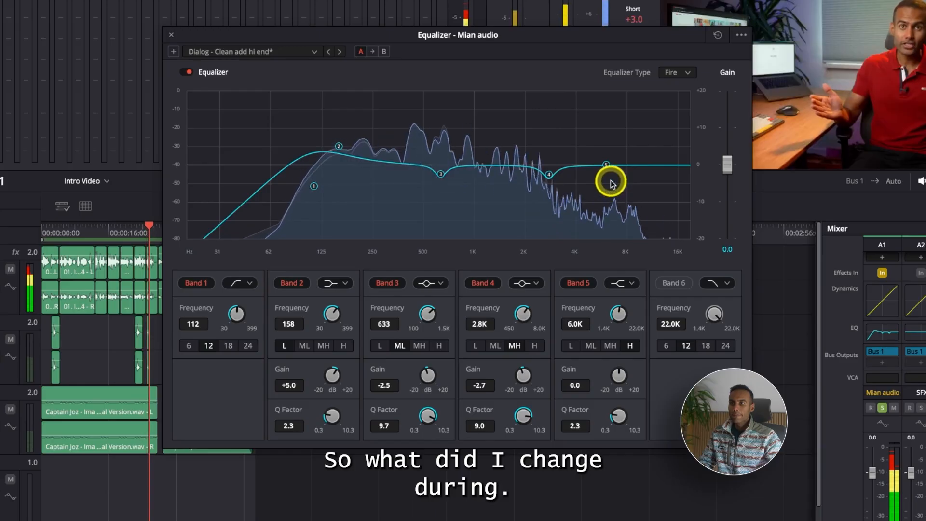
Enable Band 6, try a shelf shape on it, restore its high cut at about 12.0 kHz, and check Band 1's shape options.
{"action": "left_click", "coordinate": [669, 283]}
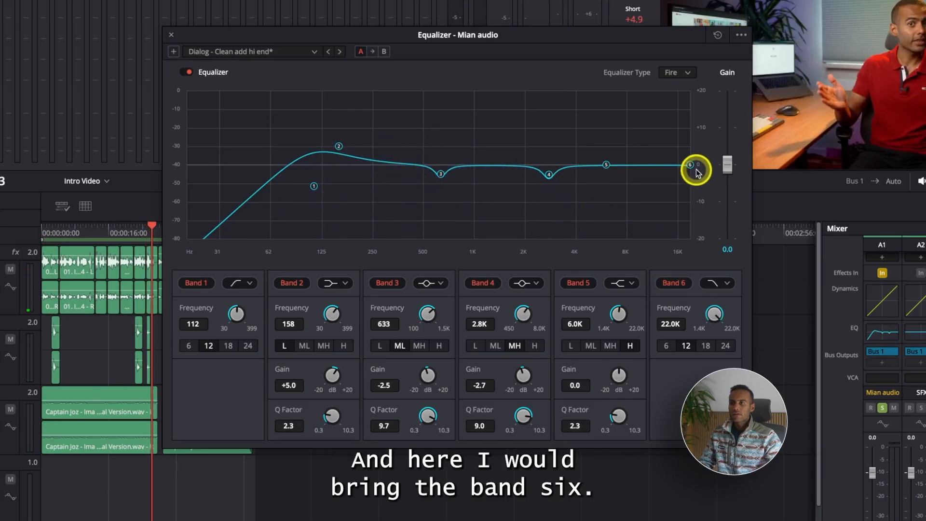
{"action": "left_click_drag", "start_coordinate": [695, 169], "coordinate": [653, 173]}
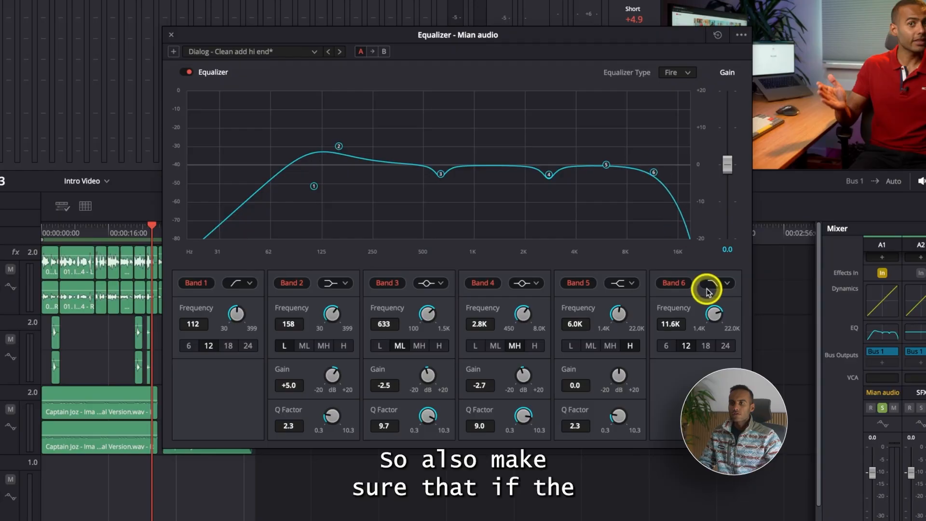
{"action": "left_click", "coordinate": [719, 311]}
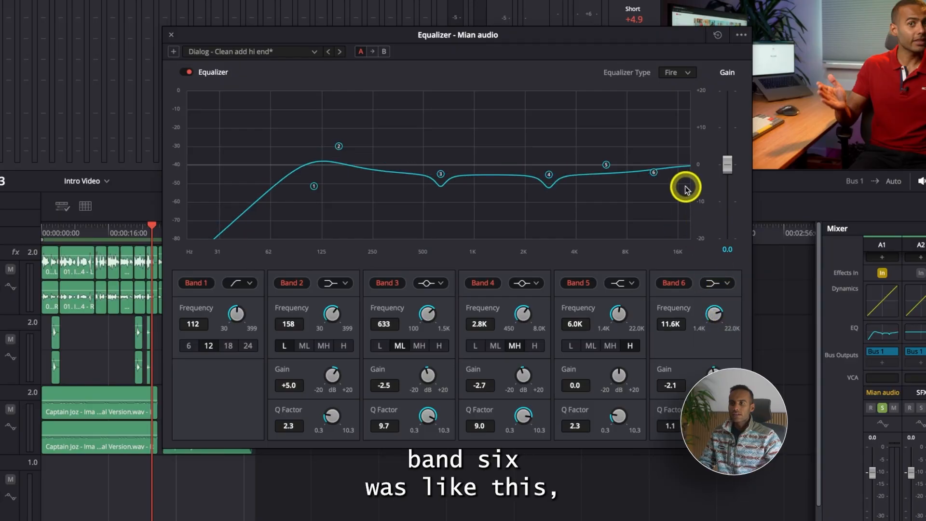
{"action": "left_click_drag", "start_coordinate": [653, 174], "coordinate": [657, 165]}
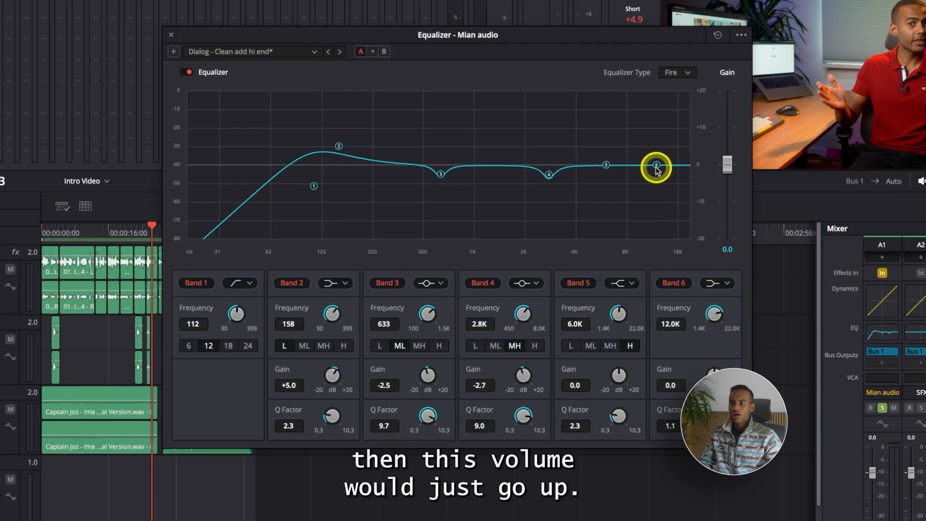
{"action": "double_click", "coordinate": [655, 167]}
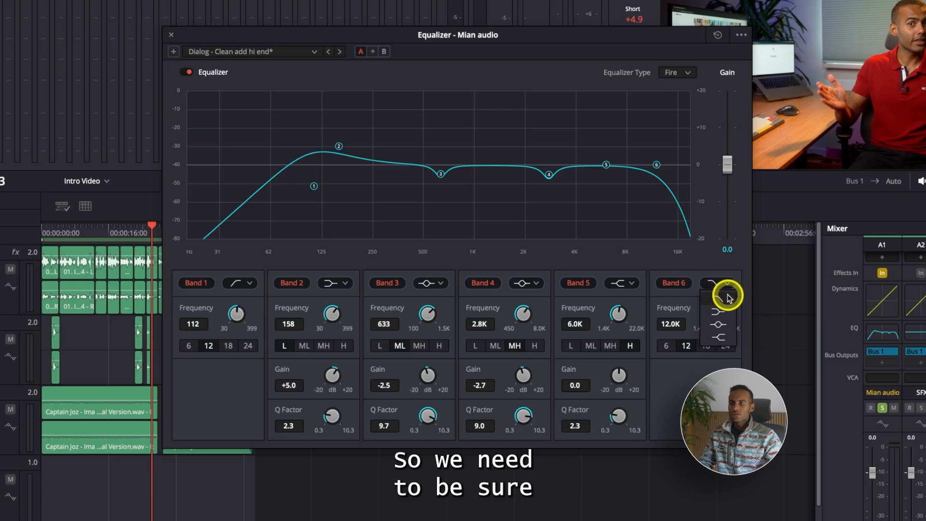
{"action": "left_click", "coordinate": [237, 283]}
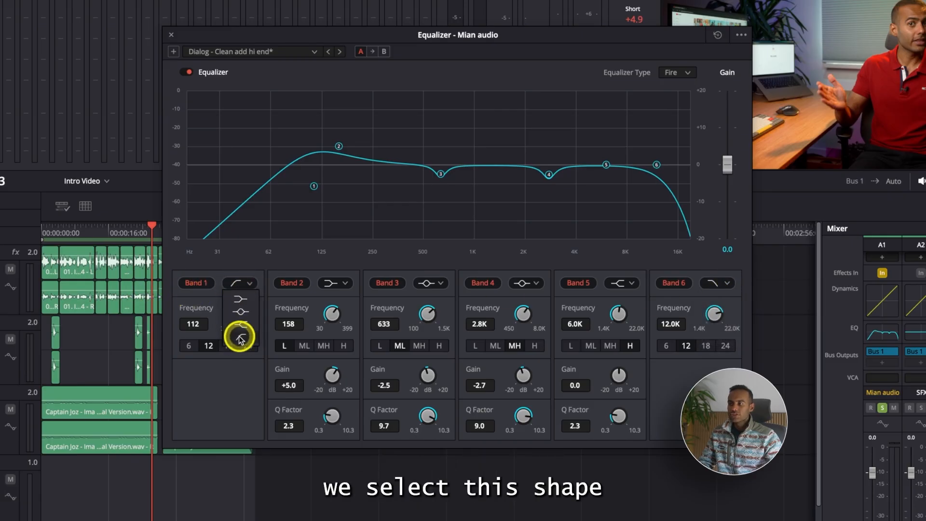
Boost Band 5 to about +7.6 dB at 7.4 kHz and lower Band 6's cutoff to about 9.5 kHz.
{"action": "left_click_drag", "start_coordinate": [607, 168], "coordinate": [622, 143]}
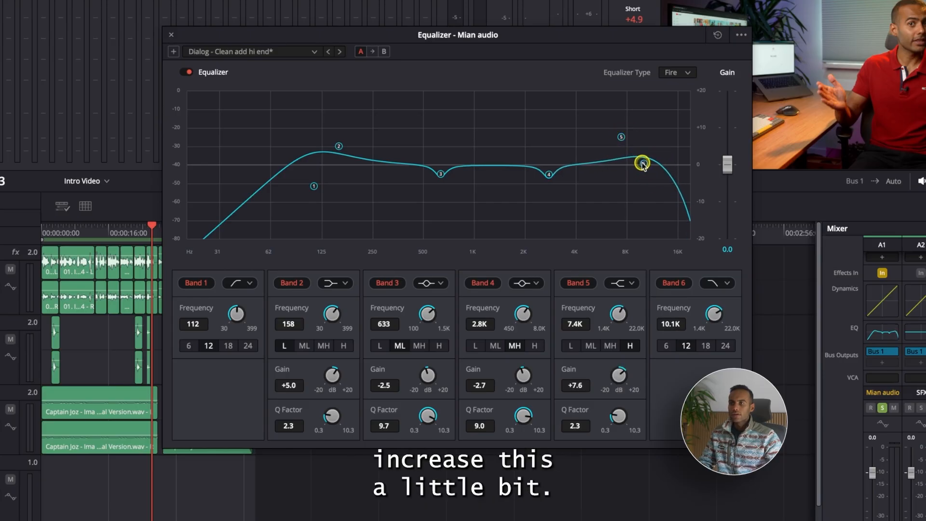
{"action": "left_click_drag", "start_coordinate": [642, 164], "coordinate": [639, 162]}
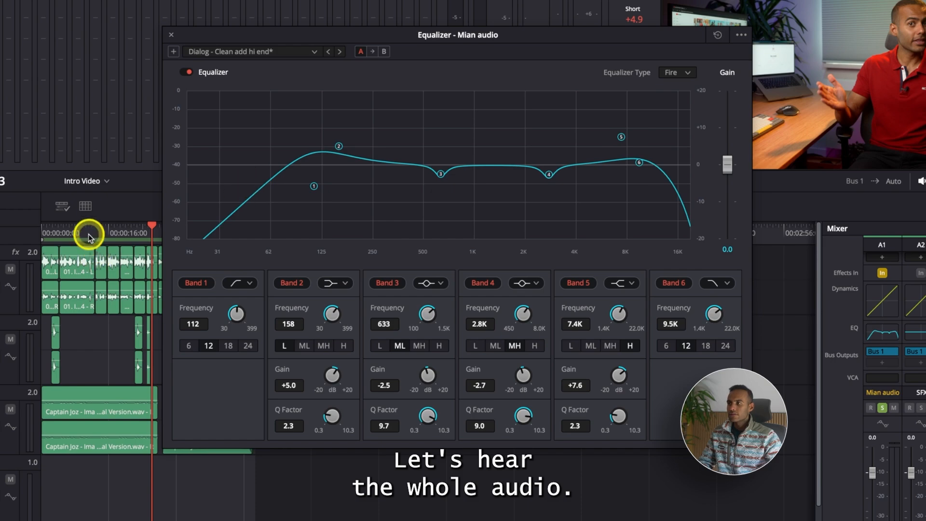
Play the audio from the timeline start and widen Band 4 to a Q factor of about 4.9.
{"action": "left_click_drag", "start_coordinate": [88, 235], "coordinate": [42, 235]}
{"action": "key", "text": "space"}
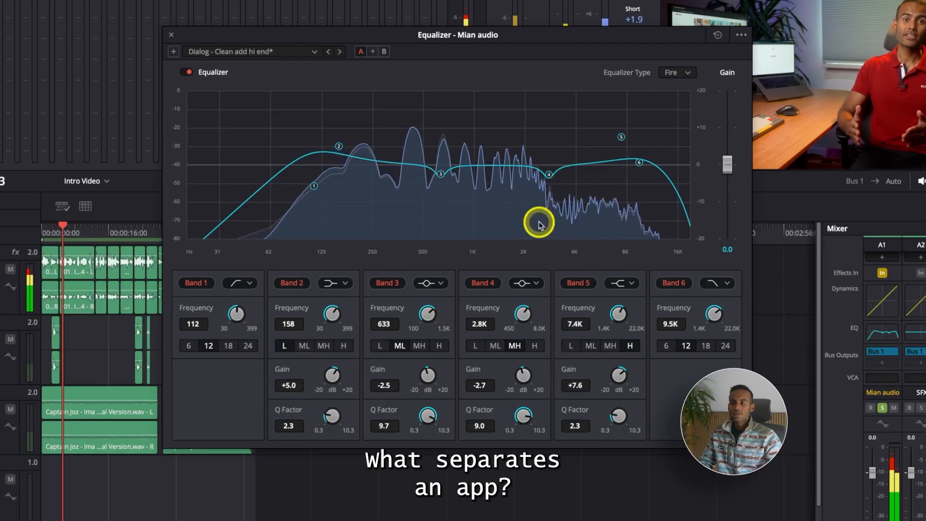
{"action": "left_click_drag", "start_coordinate": [527, 423], "coordinate": [426, 403]}
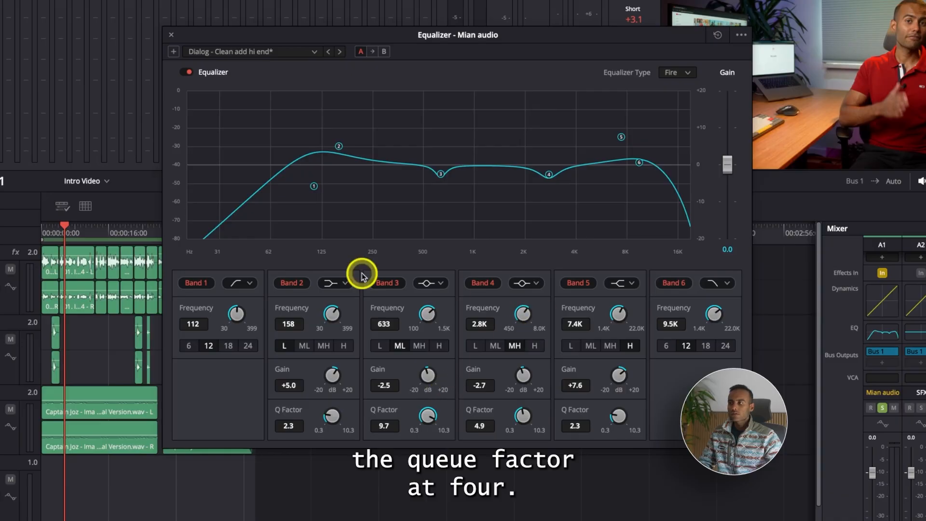
Play the audio from the timeline start, compare it with the Mian audio equalizer bypassed and re-enabled, and close the equalizer.
{"action": "left_click_drag", "start_coordinate": [51, 233], "coordinate": [4, 234]}
{"action": "key", "text": "space"}
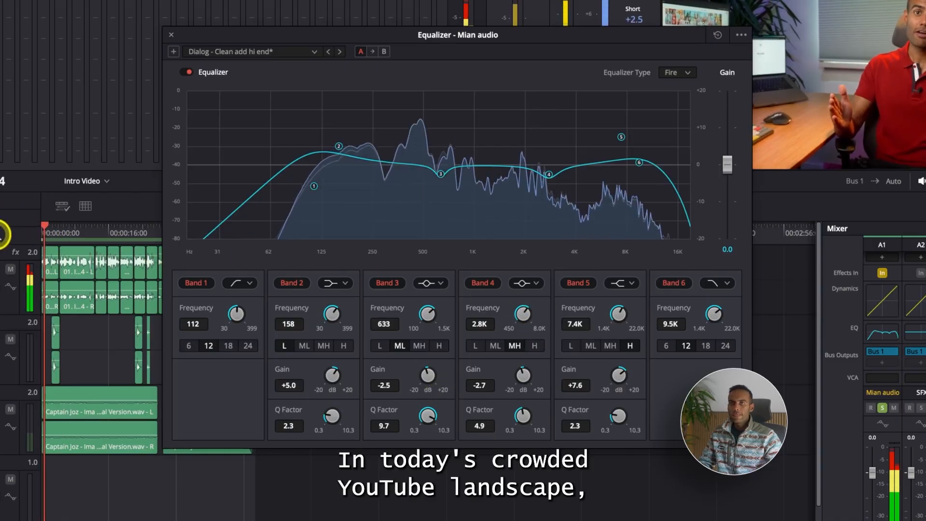
{"action": "left_click", "coordinate": [185, 72]}
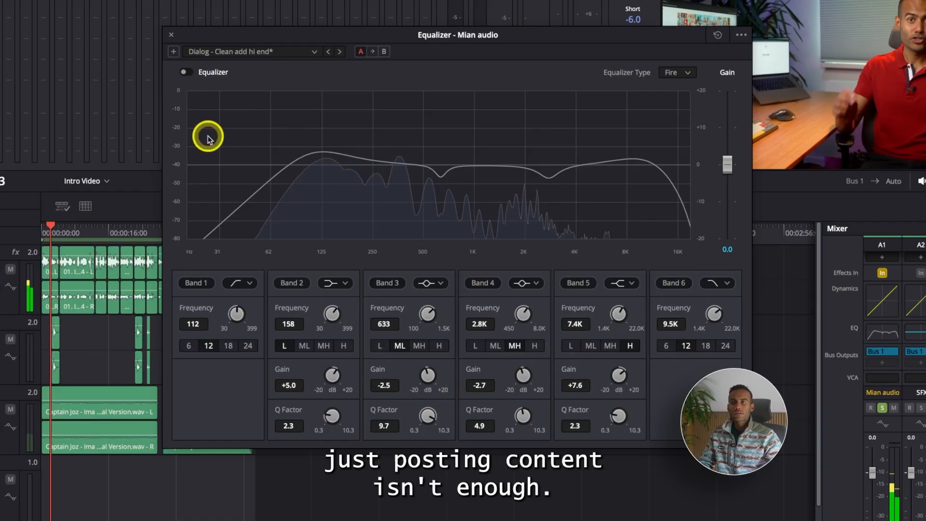
{"action": "left_click", "coordinate": [192, 76]}
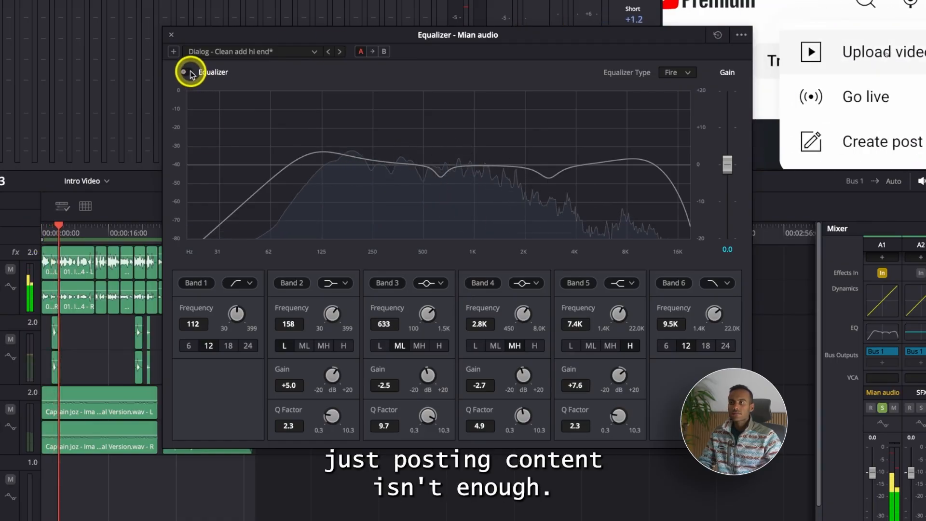
{"action": "left_click", "coordinate": [192, 74]}
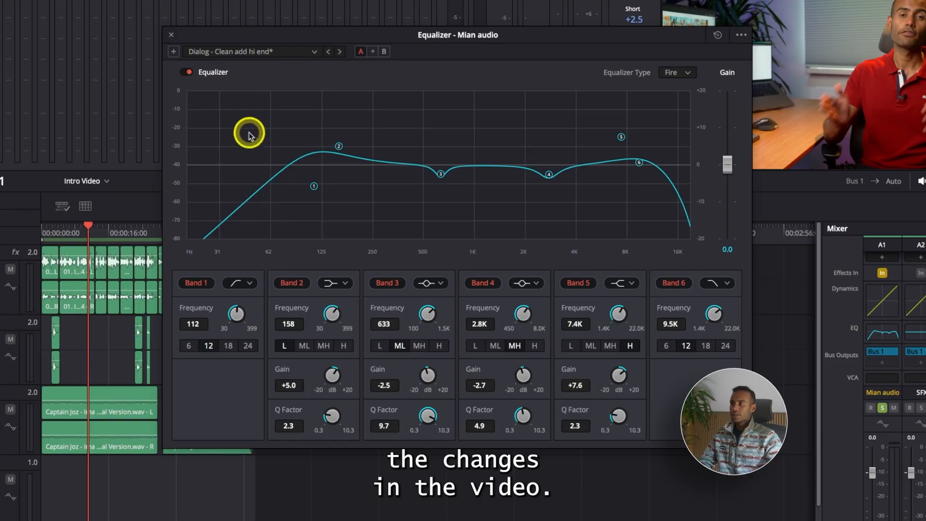
{"action": "left_click", "coordinate": [170, 35]}
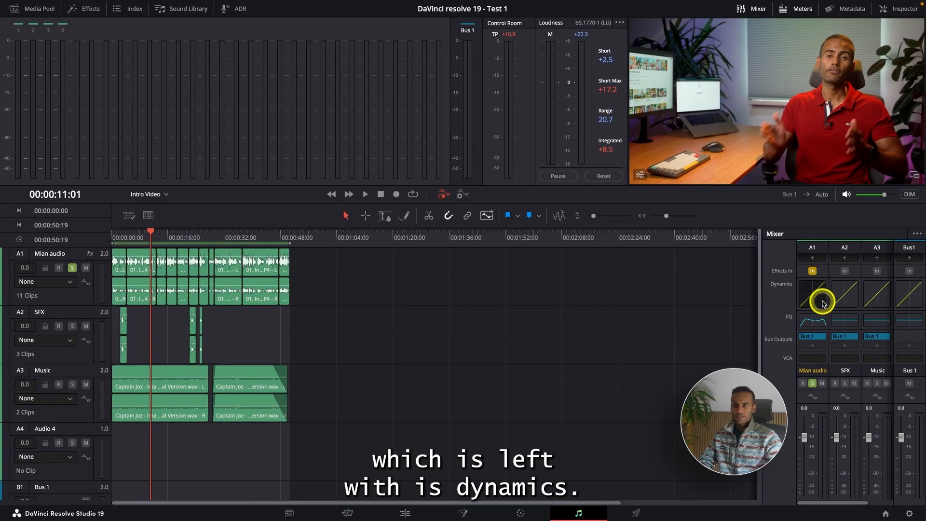
Open the Mian audio track's Dynamics, enable the expander and the compressor during playback, and switch the expander to Gate mode.
{"action": "double_click", "coordinate": [822, 303]}
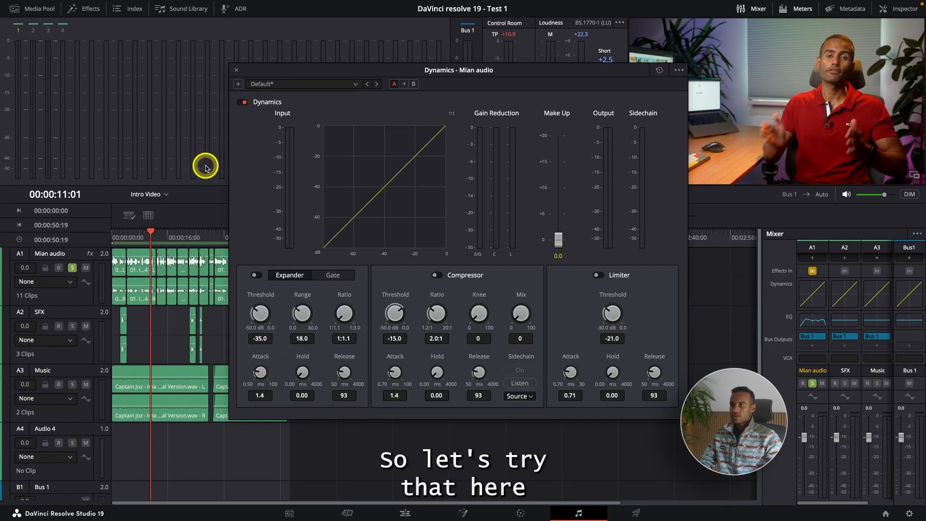
{"action": "left_click", "coordinate": [256, 276]}
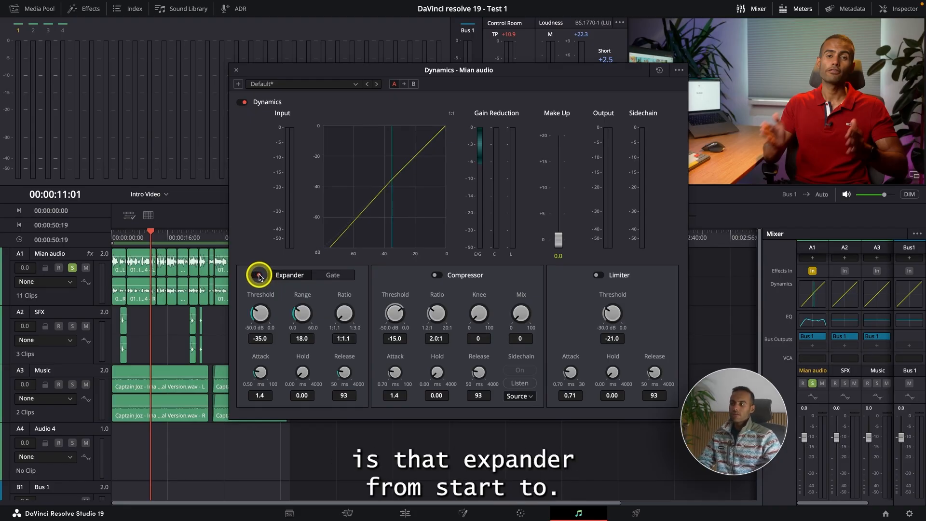
{"action": "key", "text": "space"}
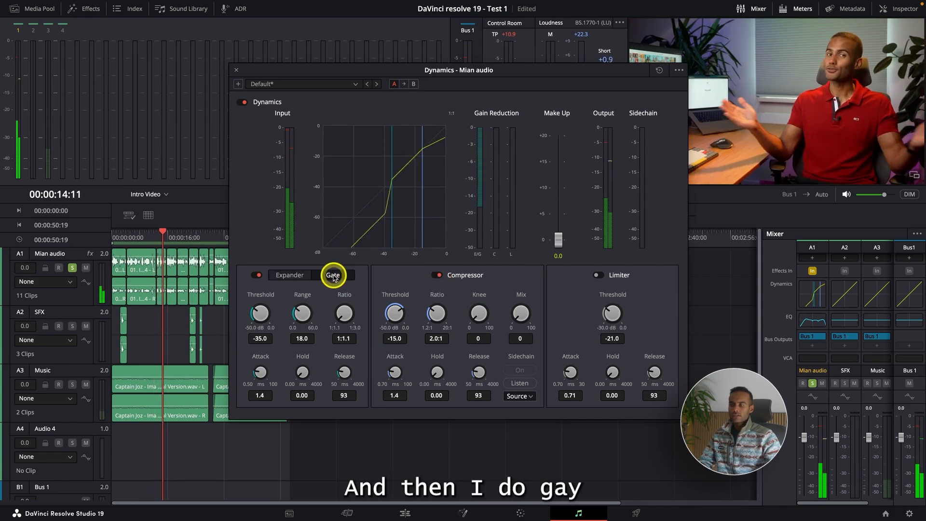
{"action": "left_click", "coordinate": [333, 276]}
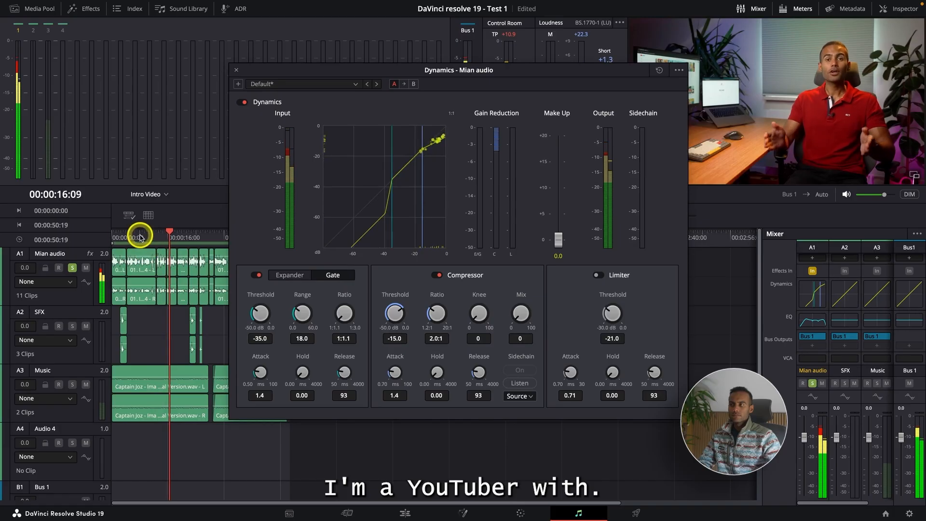
Compare the voice from the timeline start with Dynamics bypassed and re-enabled, close Dynamics, and review the track's effects chain in the mixer.
{"action": "left_click_drag", "start_coordinate": [140, 237], "coordinate": [110, 237]}
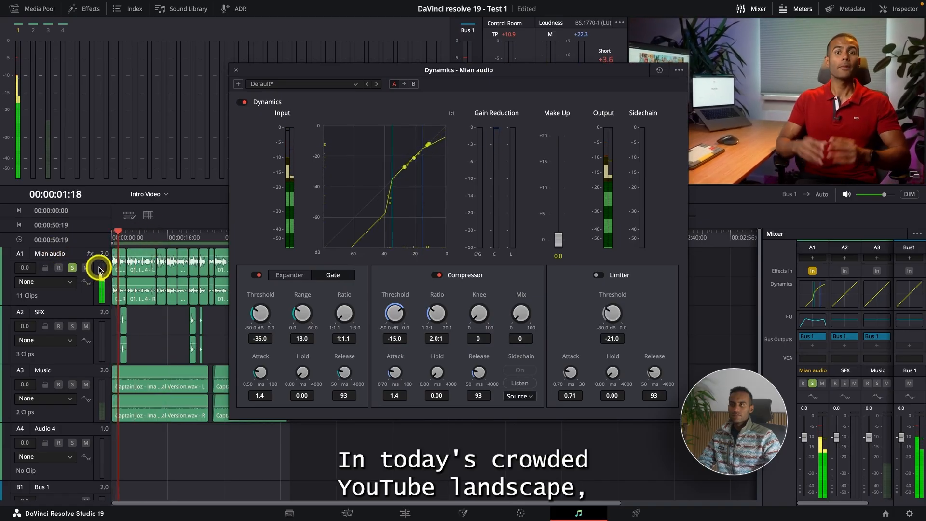
{"action": "left_click", "coordinate": [244, 102]}
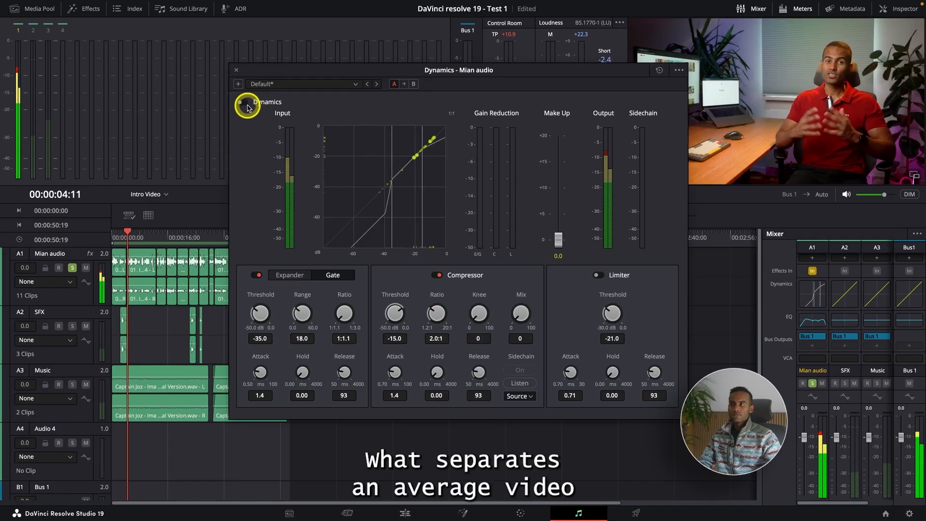
{"action": "left_click", "coordinate": [241, 102]}
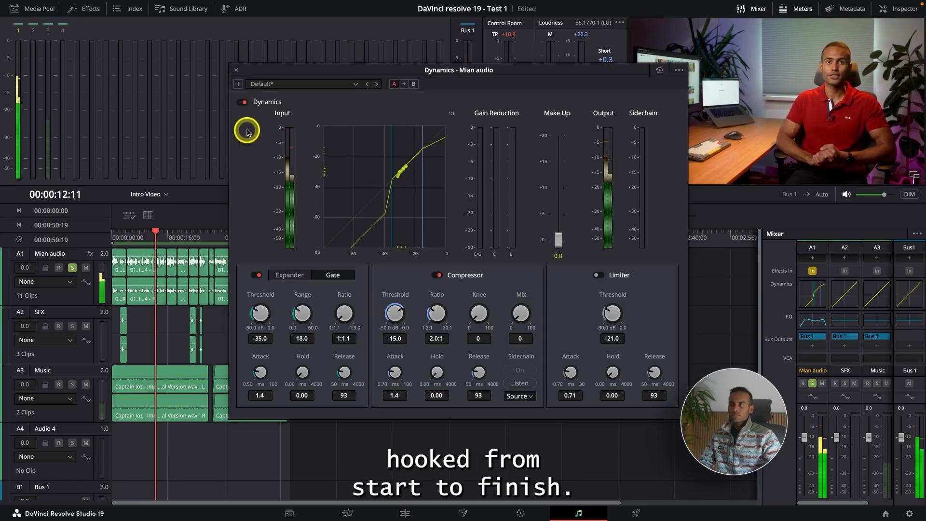
{"action": "left_click", "coordinate": [237, 69]}
{"action": "scroll", "coordinate": [826, 292], "scroll_direction": "up", "scroll_amount": 2}
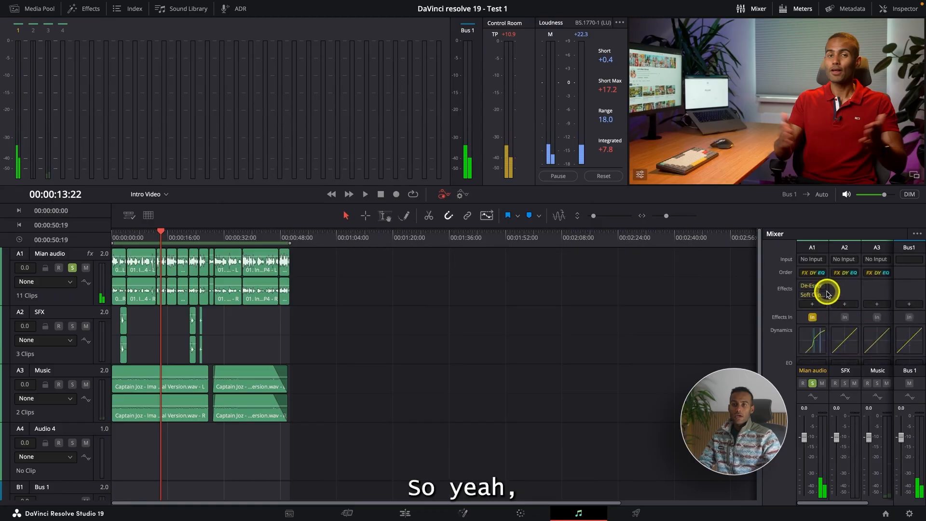
{"action": "scroll", "coordinate": [812, 294], "scroll_direction": "down", "scroll_amount": 2}
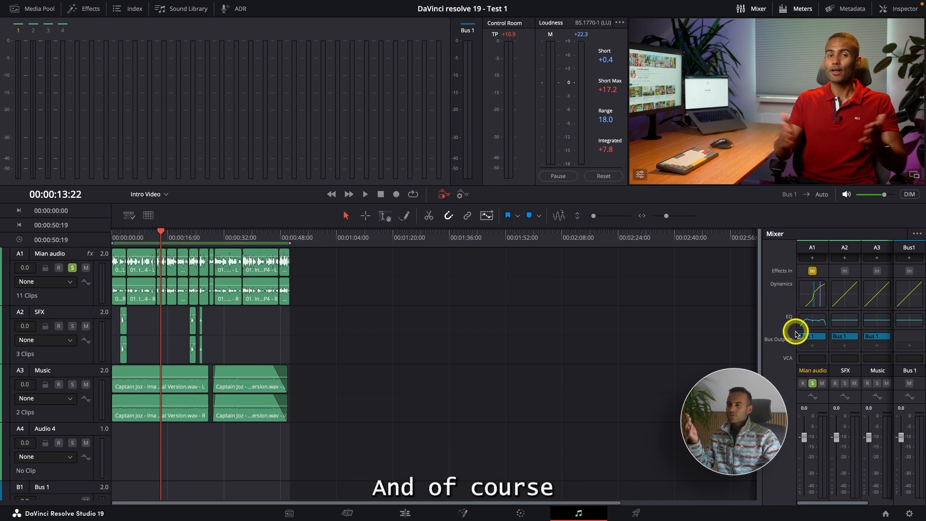
{"action": "scroll", "coordinate": [814, 299], "scroll_direction": "up", "scroll_amount": 2}
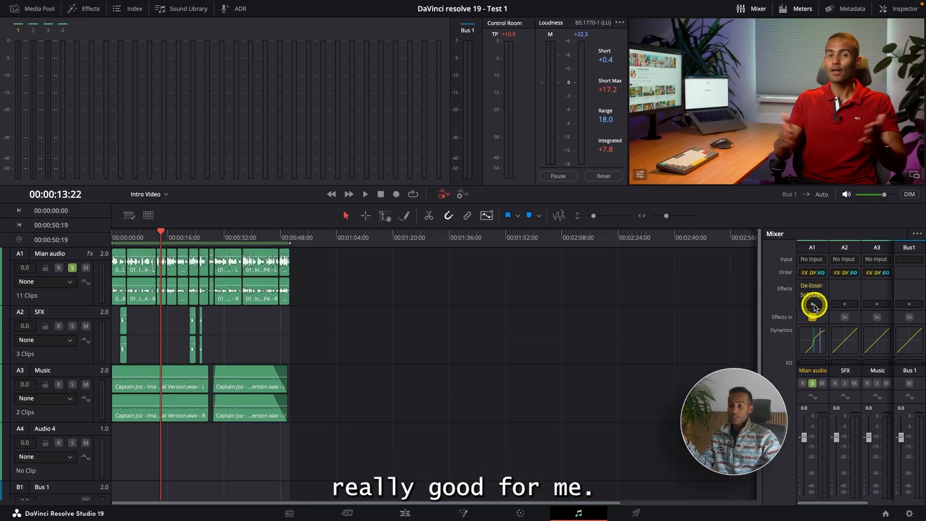
Switch to the Edit page and mark the whole Intro Video timeline as the in-to-out range, from 00:00:00:00 to 00:00:50:18.
{"action": "left_click", "coordinate": [406, 513]}
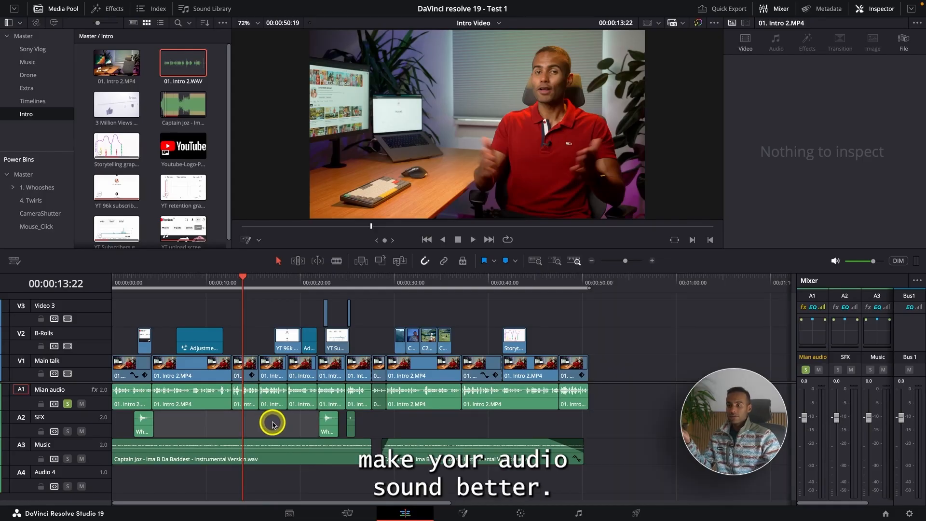
{"action": "left_click", "coordinate": [588, 509]}
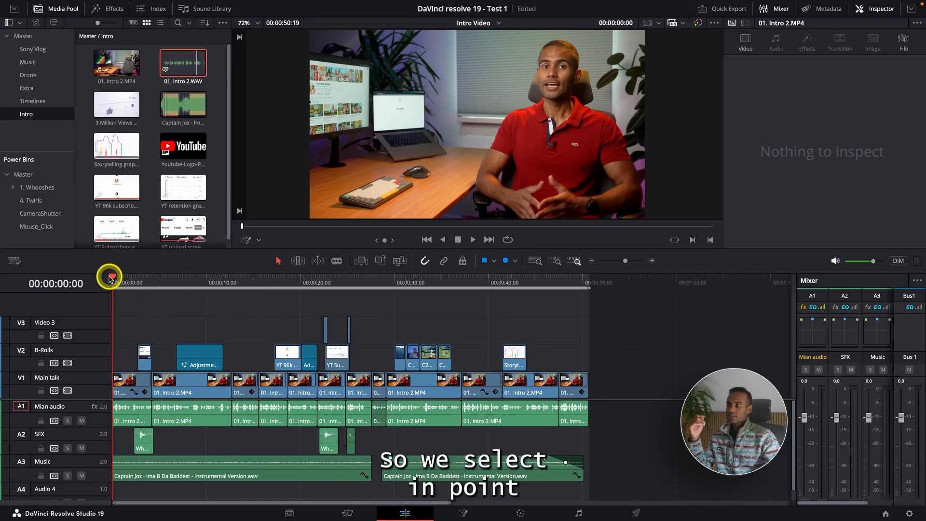
{"action": "left_click_drag", "start_coordinate": [579, 284], "coordinate": [592, 289]}
{"action": "left_click_drag", "start_coordinate": [121, 284], "coordinate": [24, 278]}
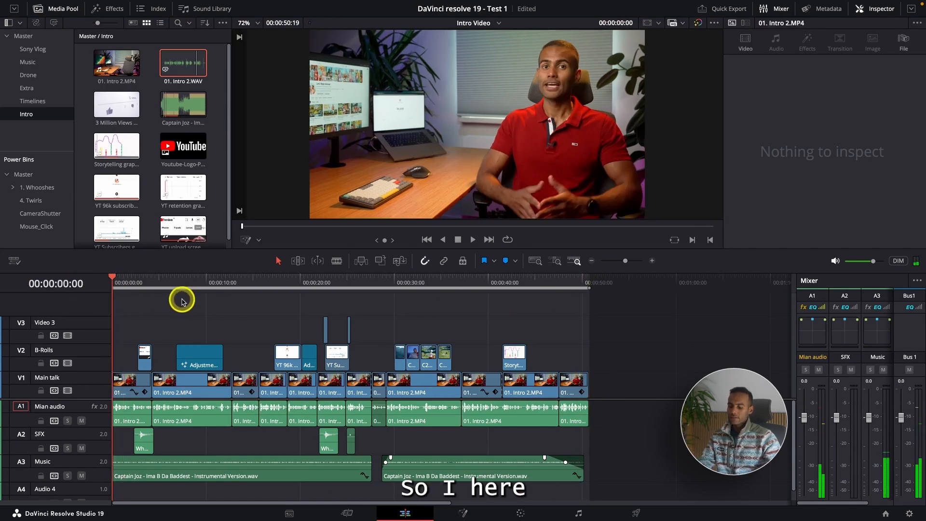
{"action": "left_click_drag", "start_coordinate": [569, 282], "coordinate": [587, 283]}
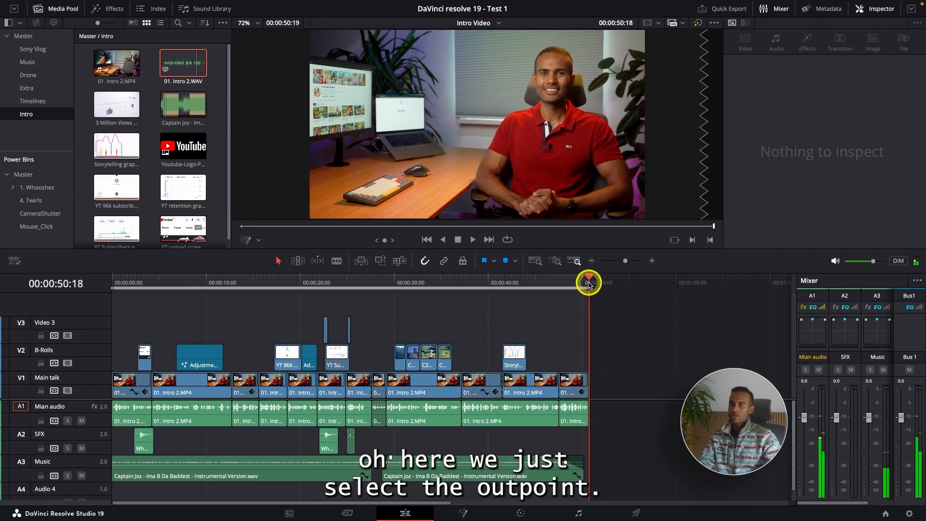
Create subtitles from the timeline audio in English with the Subtitle Default preset, a maximum of 30 characters per line and single lines.
{"action": "mouse_move", "coordinate": [130, 3]}
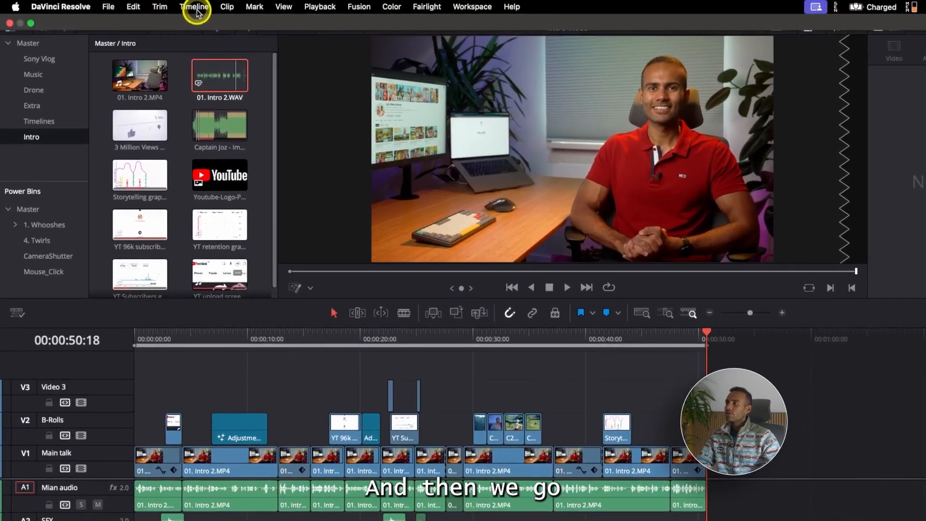
{"action": "left_click", "coordinate": [196, 8]}
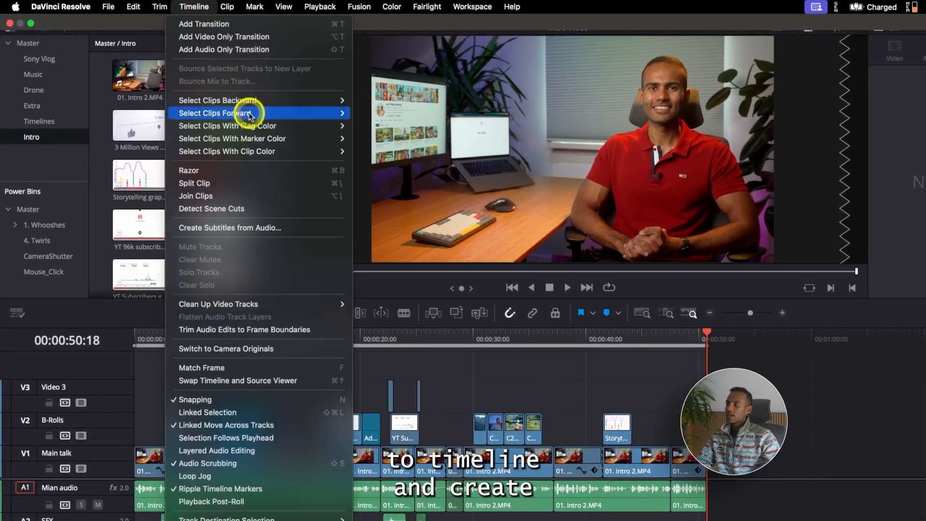
{"action": "left_click", "coordinate": [278, 229]}
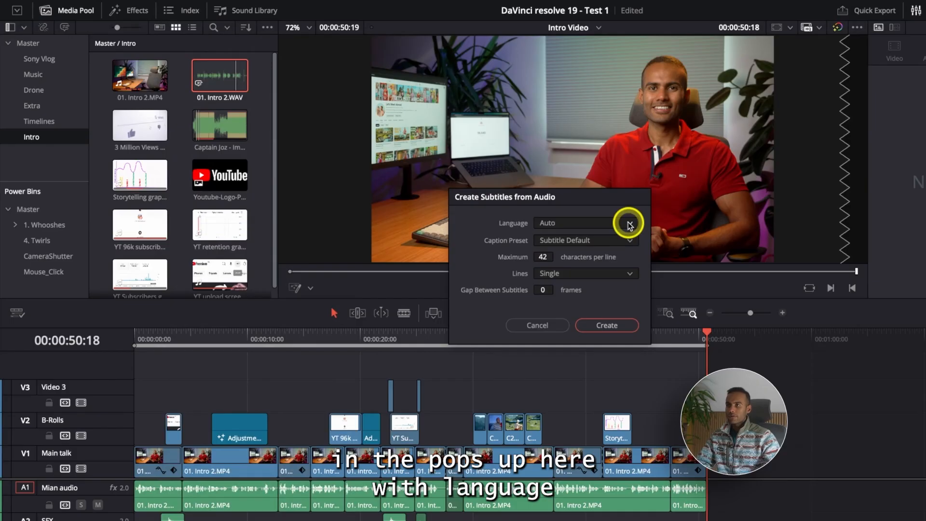
{"action": "left_click", "coordinate": [629, 224]}
{"action": "left_click", "coordinate": [597, 274]}
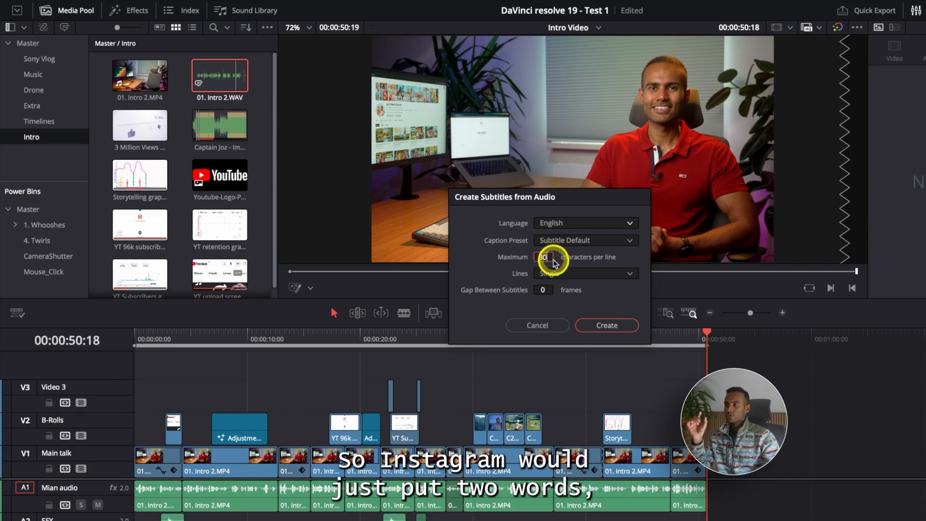
{"action": "left_click", "coordinate": [616, 327]}
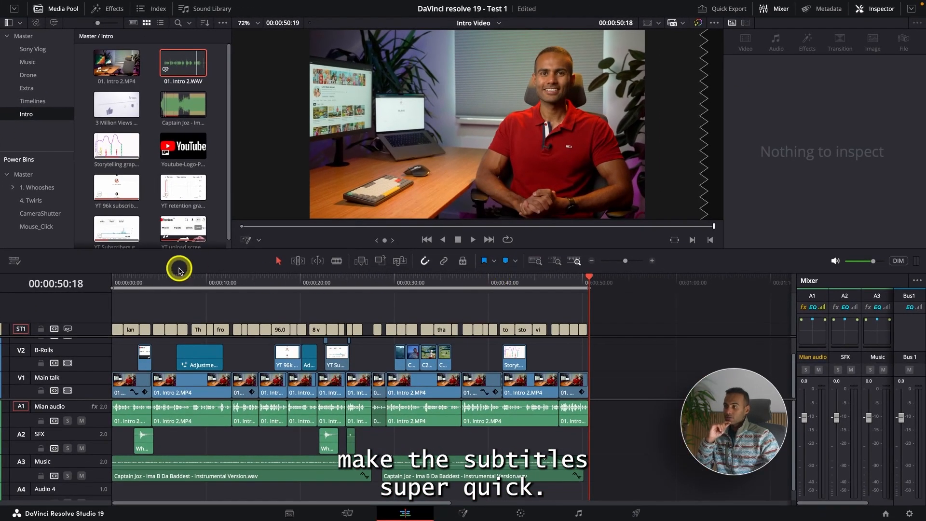
Select the first subtitle at the timeline start and set the whole subtitle track's font to Noto Sans Myanmar.
{"action": "left_click", "coordinate": [179, 337]}
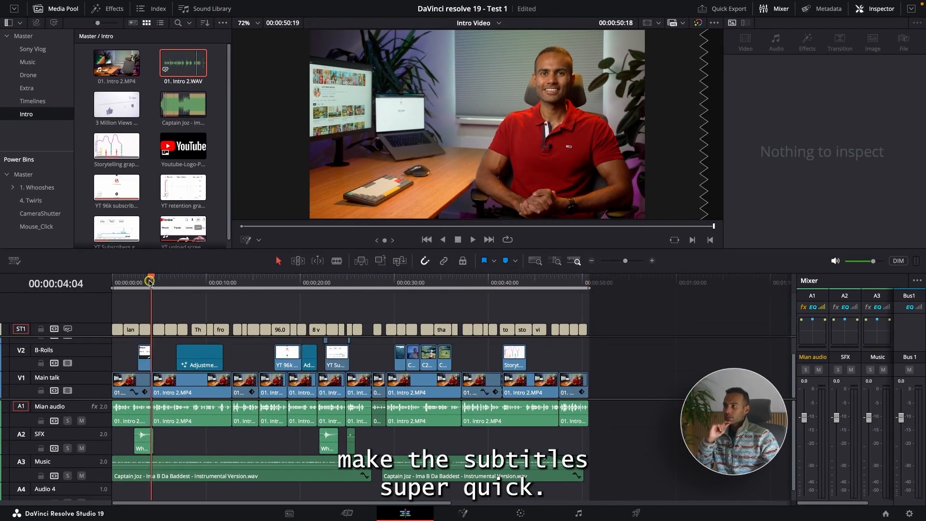
{"action": "left_click_drag", "start_coordinate": [150, 283], "coordinate": [103, 317]}
{"action": "left_click", "coordinate": [117, 329]}
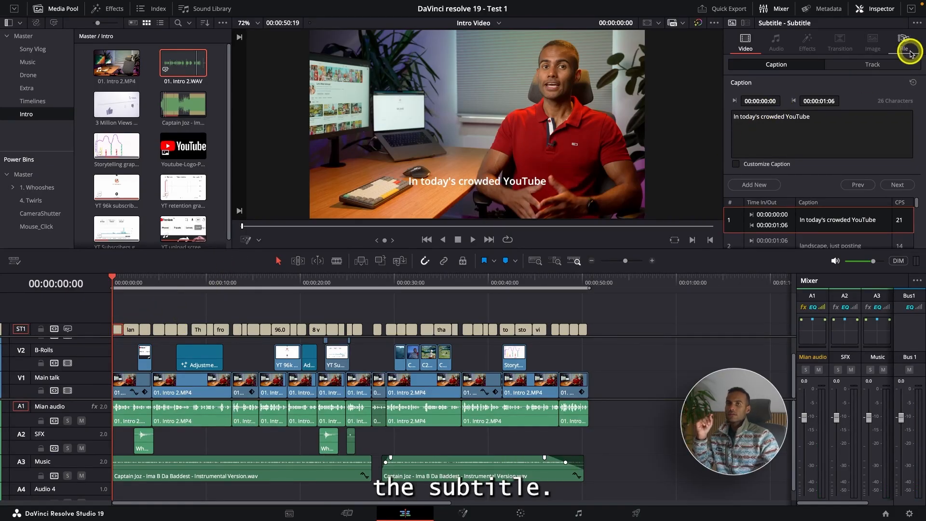
{"action": "left_click", "coordinate": [876, 65]}
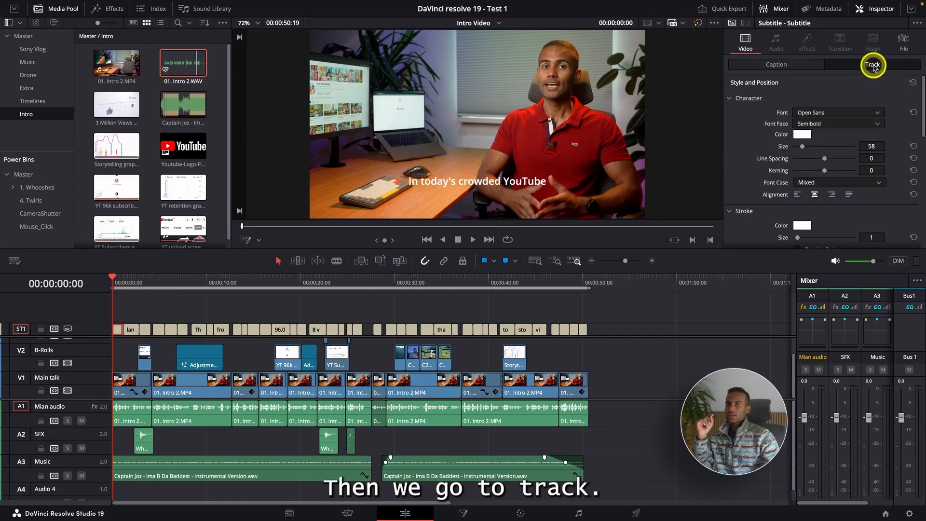
{"action": "scroll", "coordinate": [795, 104], "scroll_direction": "down", "scroll_amount": 1}
{"action": "left_click", "coordinate": [828, 107]}
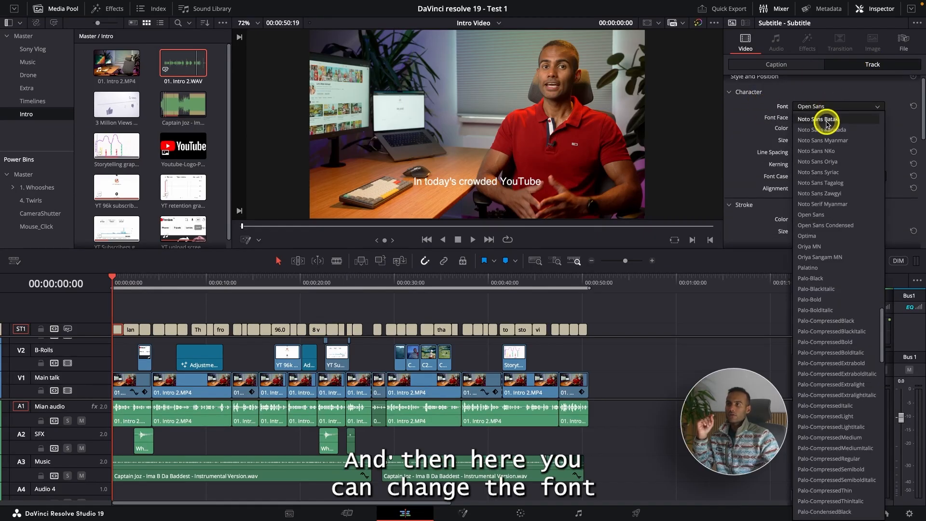
{"action": "left_click", "coordinate": [830, 140]}
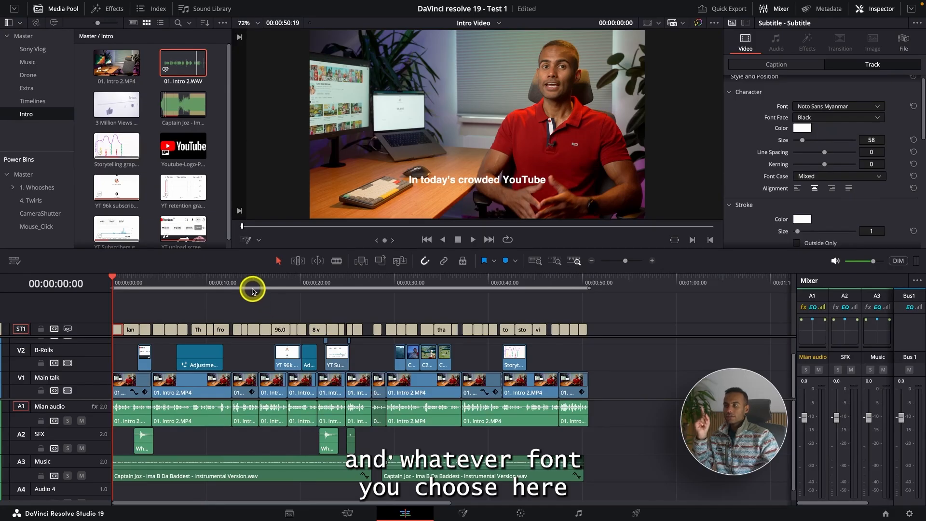
Check the subtitle font at several points along the timeline, including 00:00:32:20 and 00:00:47:15, and return to the start.
{"action": "left_click_drag", "start_coordinate": [255, 287], "coordinate": [281, 287]}
{"action": "left_click", "coordinate": [424, 288]}
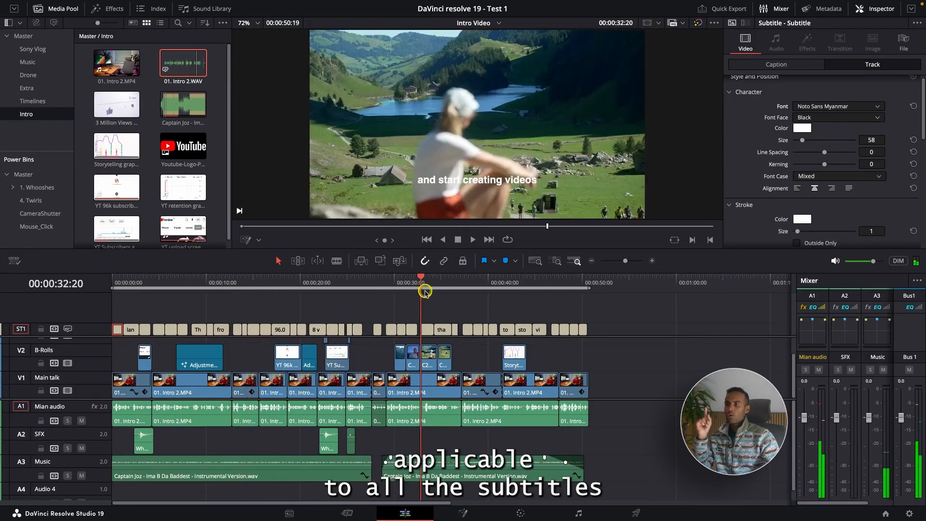
{"action": "left_click", "coordinate": [473, 284]}
{"action": "left_click", "coordinate": [559, 284]}
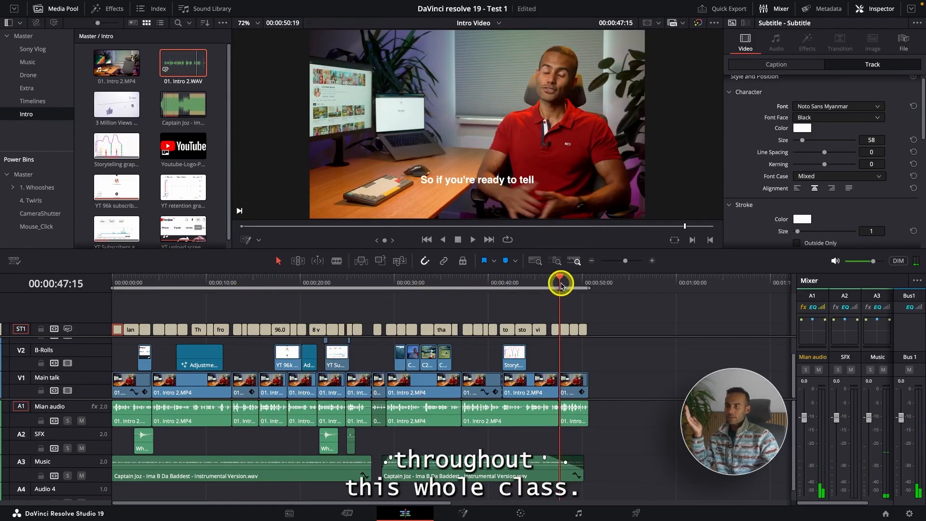
{"action": "left_click_drag", "start_coordinate": [560, 280], "coordinate": [8, 276]}
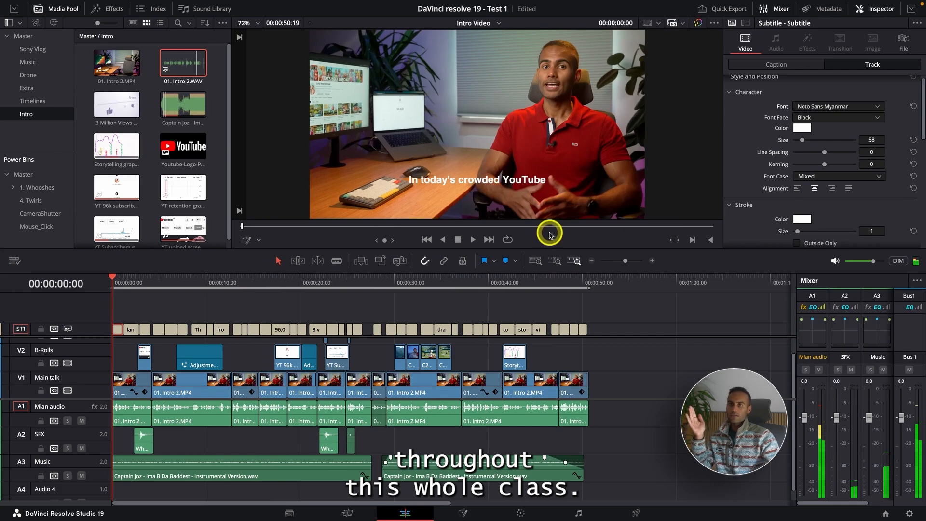
Set the subtitle track's font face to Regular and its vertical position to 84.
{"action": "left_click", "coordinate": [858, 117]}
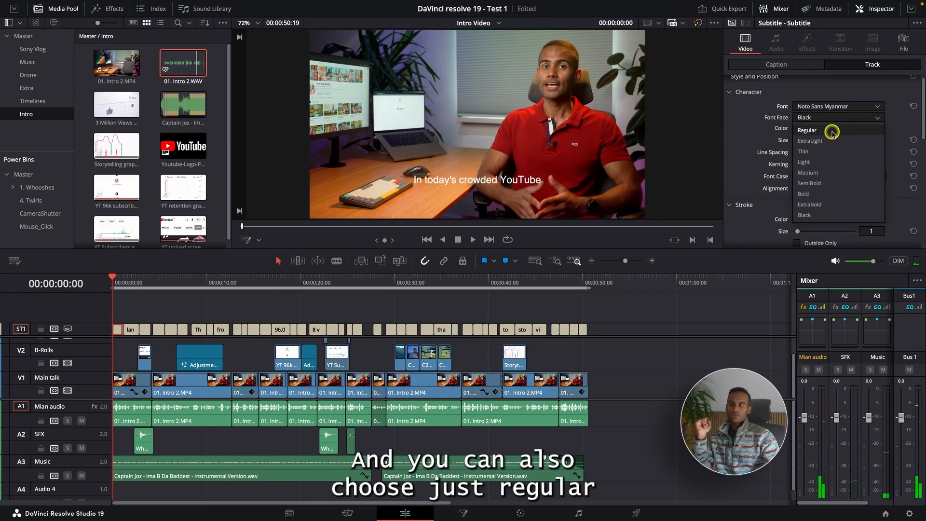
{"action": "left_click", "coordinate": [832, 131]}
{"action": "scroll", "coordinate": [819, 142], "scroll_direction": "down", "scroll_amount": 4}
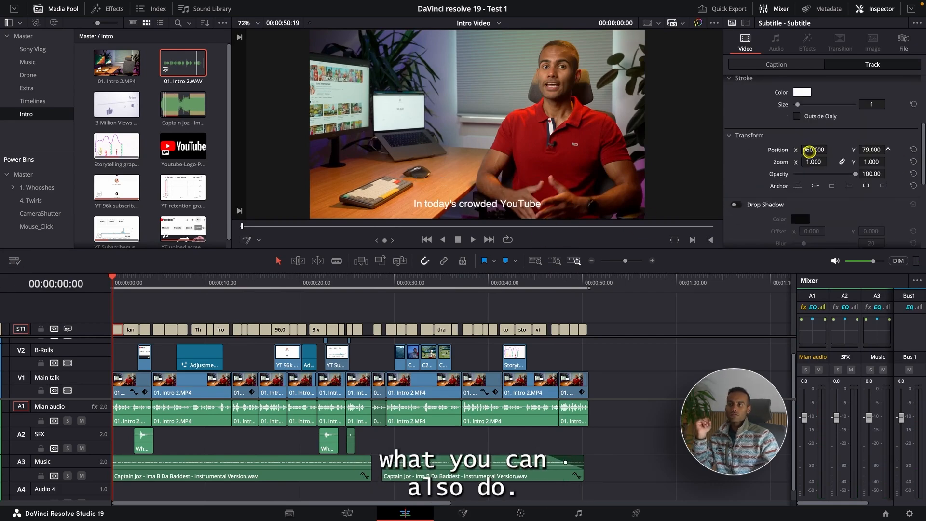
{"action": "mouse_move", "coordinate": [874, 150]}
{"action": "left_mouse_down"}
{"action": "mouse_move", "coordinate": [883, 149]}
{"action": "mouse_move", "coordinate": [870, 149]}
{"action": "left_mouse_up"}
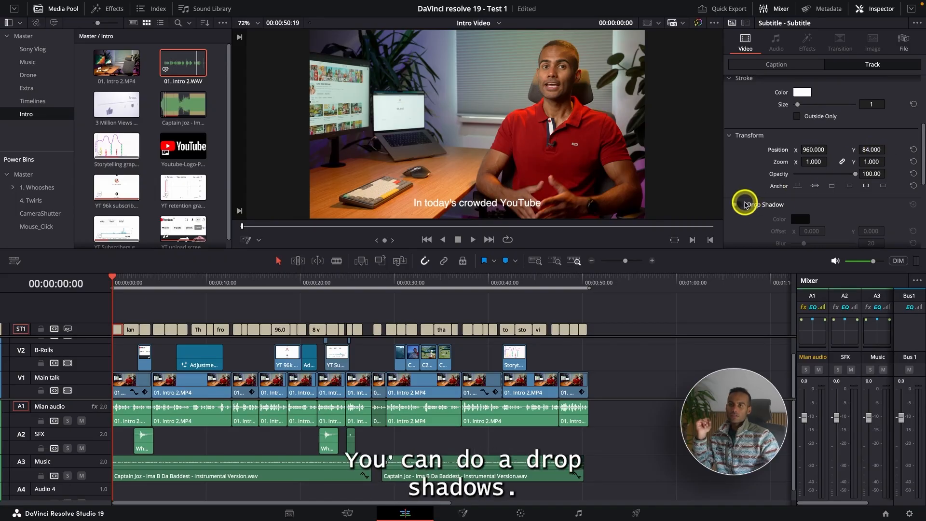
Turn on the drop shadow for the subtitle track, check it at 00:00:02:22 and return to the first subtitle.
{"action": "left_click", "coordinate": [744, 204]}
{"action": "scroll", "coordinate": [847, 203], "scroll_direction": "down", "scroll_amount": 1}
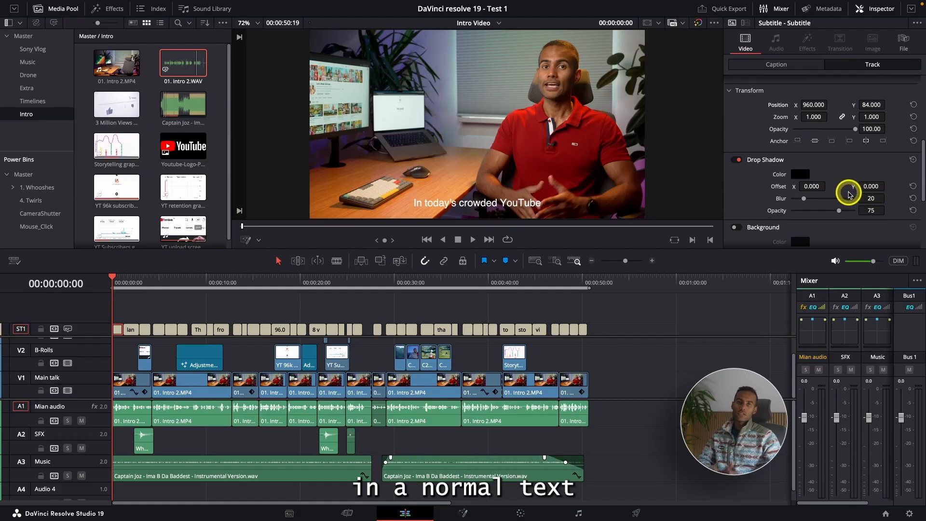
{"action": "scroll", "coordinate": [820, 184], "scroll_direction": "down", "scroll_amount": 3}
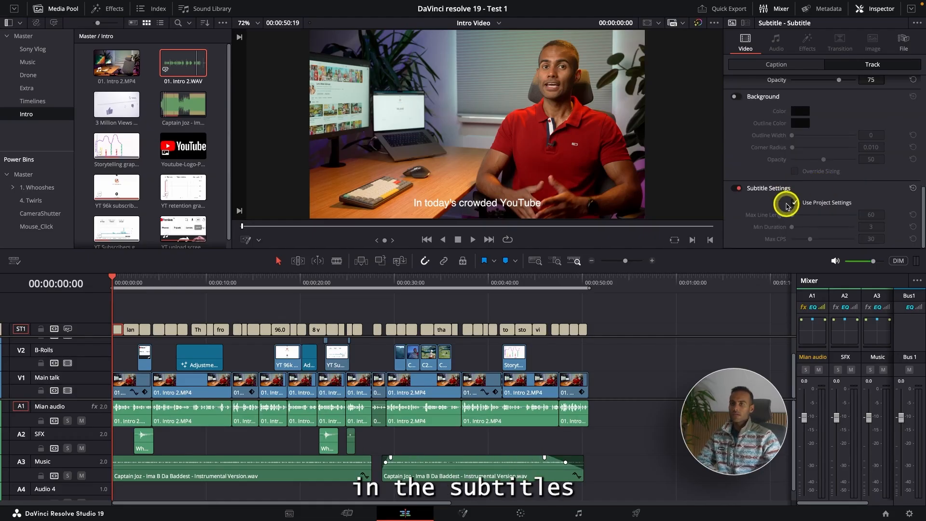
{"action": "left_click", "coordinate": [141, 287]}
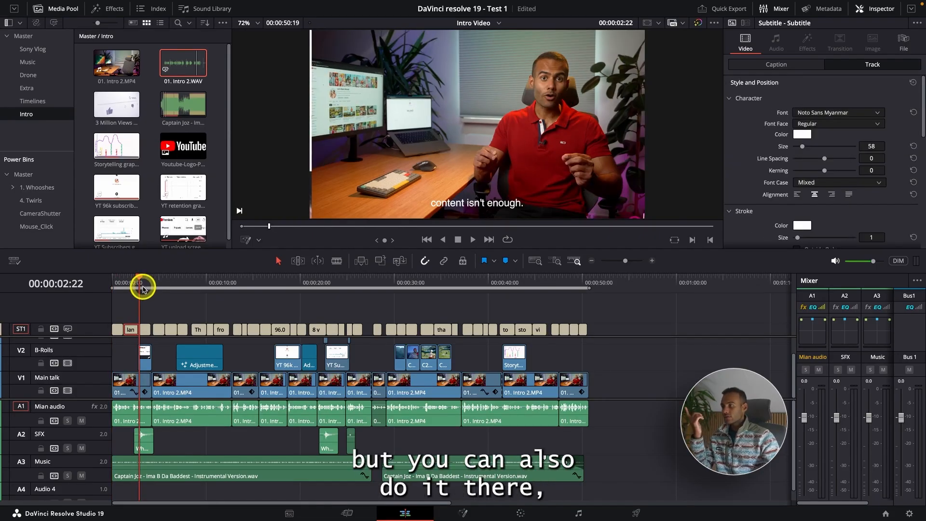
{"action": "left_click_drag", "start_coordinate": [141, 286], "coordinate": [118, 289]}
{"action": "left_click", "coordinate": [118, 329]}
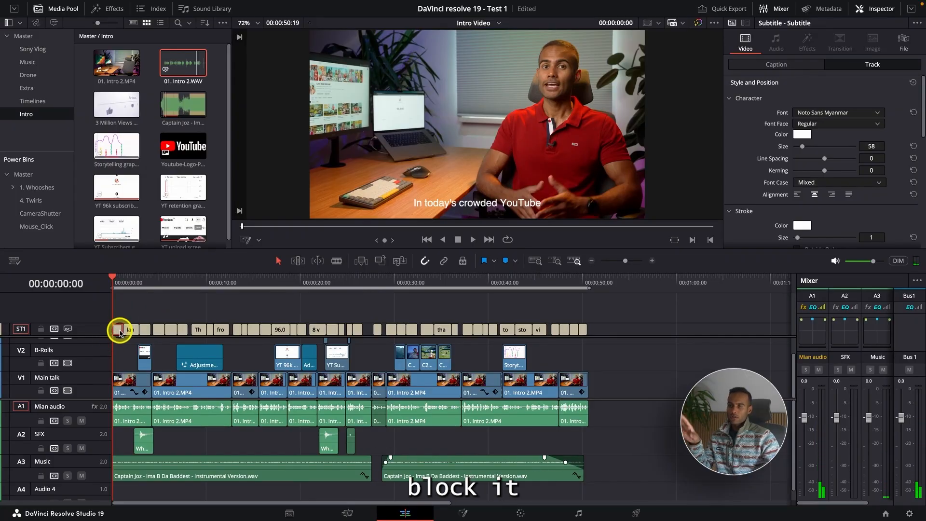
Select the subtitle "that truly resonates with" at 00:00:34:15 and enable Customize Caption for it.
{"action": "left_click", "coordinate": [440, 284]}
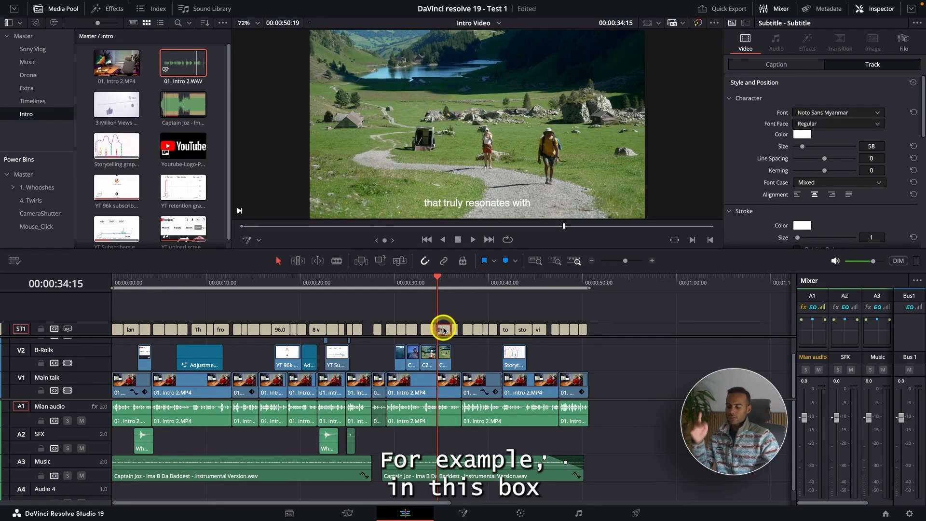
{"action": "scroll", "coordinate": [443, 329], "scroll_direction": "up", "scroll_amount": 4}
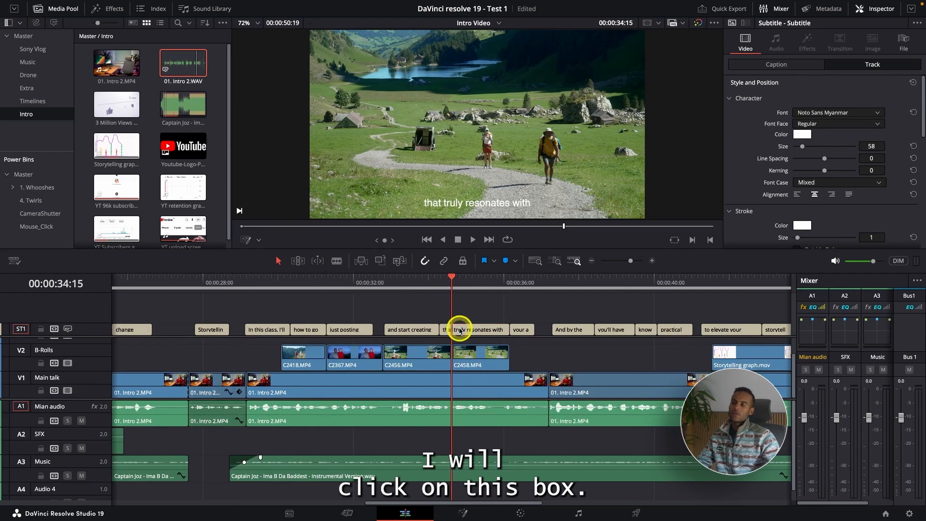
{"action": "left_click", "coordinate": [796, 67]}
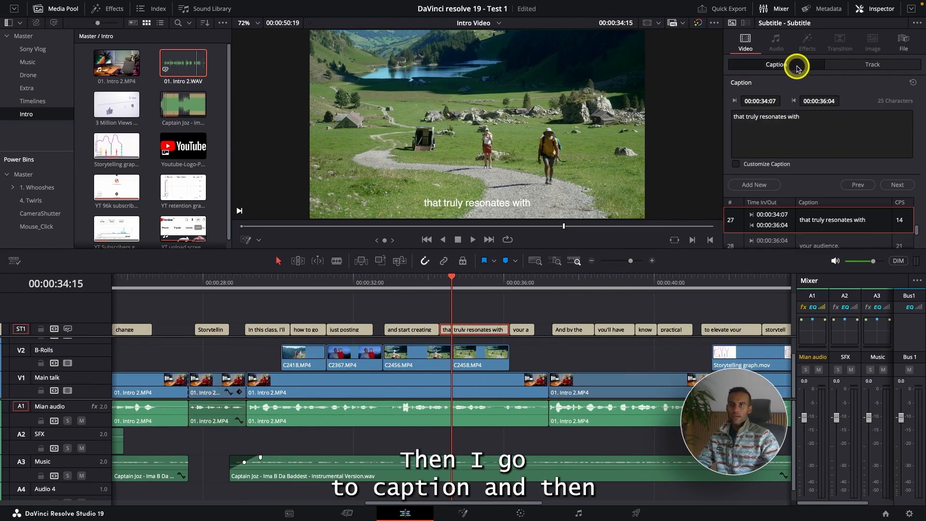
{"action": "left_click", "coordinate": [736, 165]}
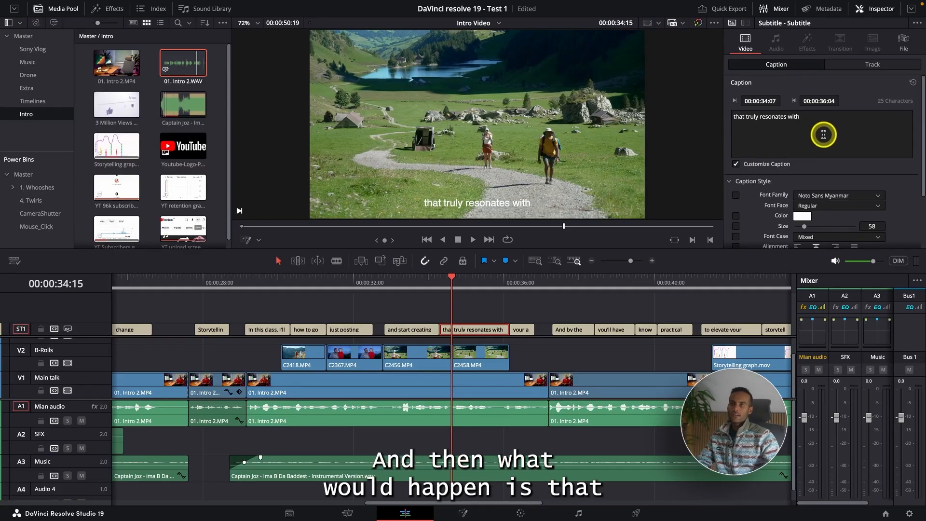
{"action": "scroll", "coordinate": [823, 133], "scroll_direction": "down", "scroll_amount": 1}
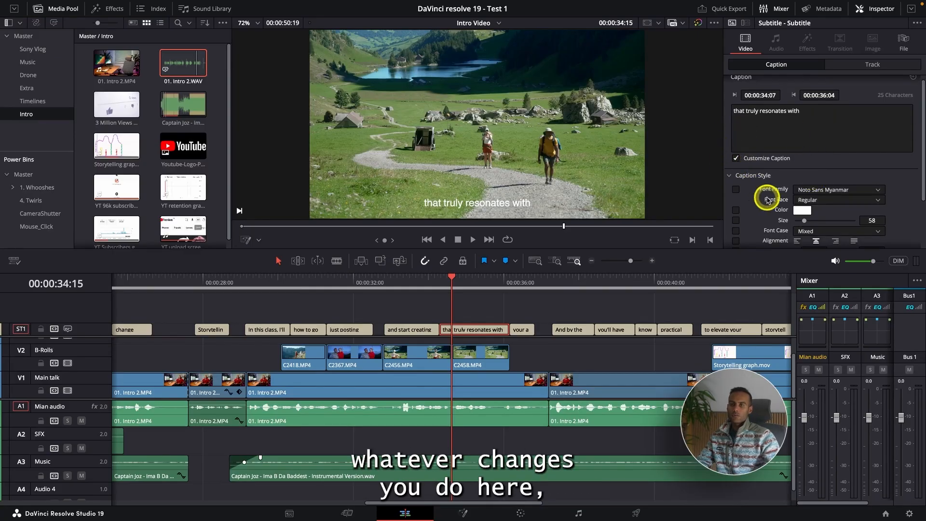
{"action": "scroll", "coordinate": [798, 208], "scroll_direction": "down", "scroll_amount": 2}
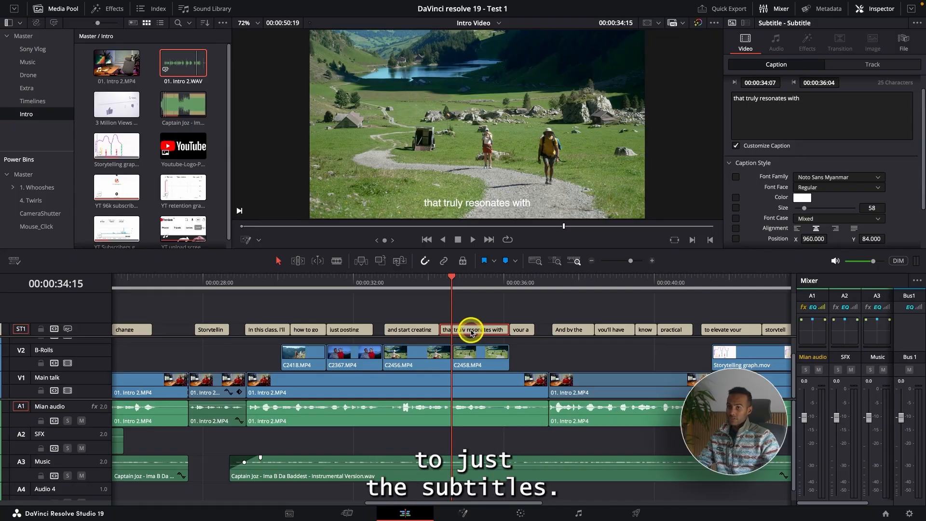
Set the color of the "that truly resonates with" caption to yellow and play that part of the timeline.
{"action": "left_click", "coordinate": [802, 197]}
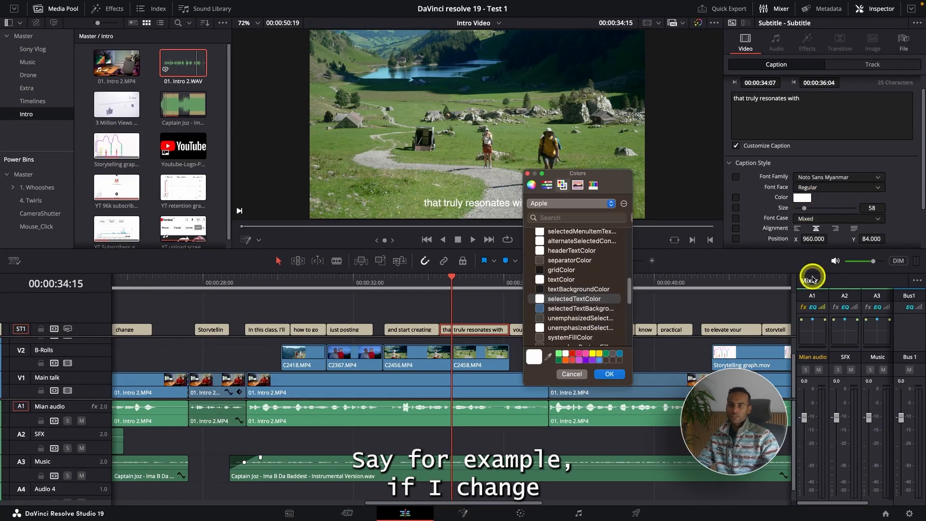
{"action": "left_click", "coordinate": [592, 353]}
{"action": "left_click", "coordinate": [609, 374]}
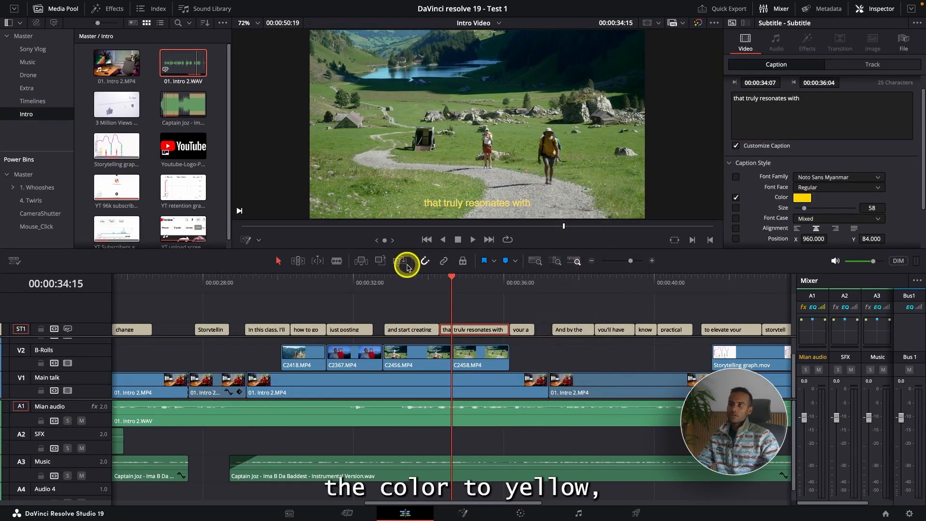
{"action": "left_click", "coordinate": [405, 278]}
{"action": "key", "text": "space"}
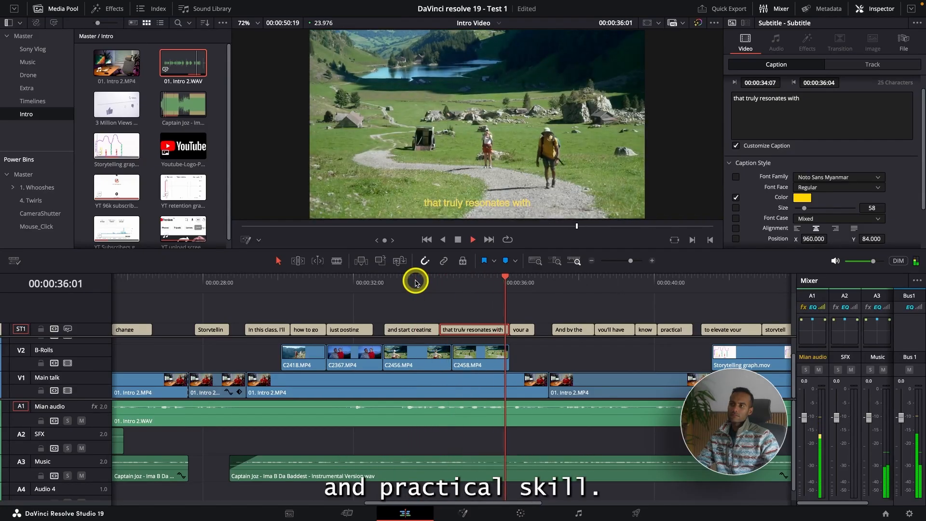
{"action": "left_click", "coordinate": [471, 282]}
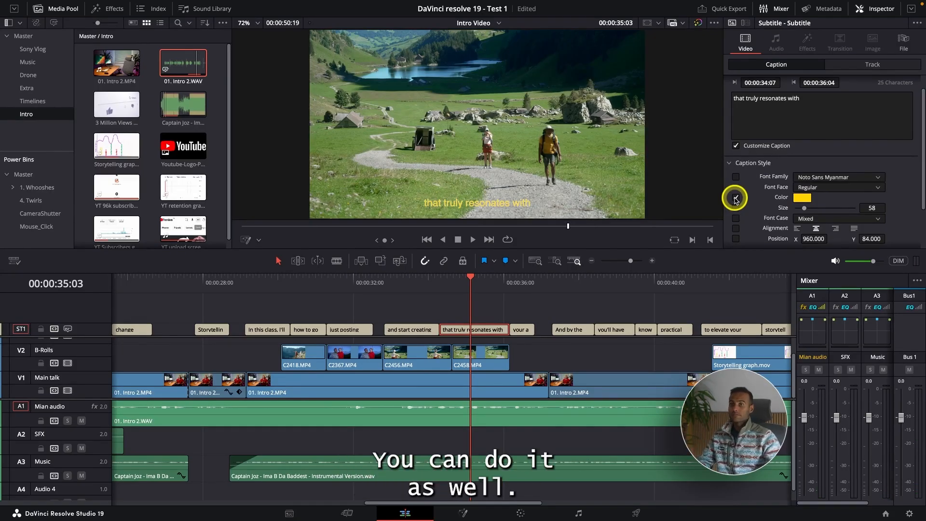
Turn off Customize Caption for the "that truly resonates with" subtitle and show the whole timeline.
{"action": "left_click", "coordinate": [736, 145]}
{"action": "left_click", "coordinate": [573, 299]}
{"action": "key", "text": "super+minus"}
{"action": "key", "text": "super+minus"}
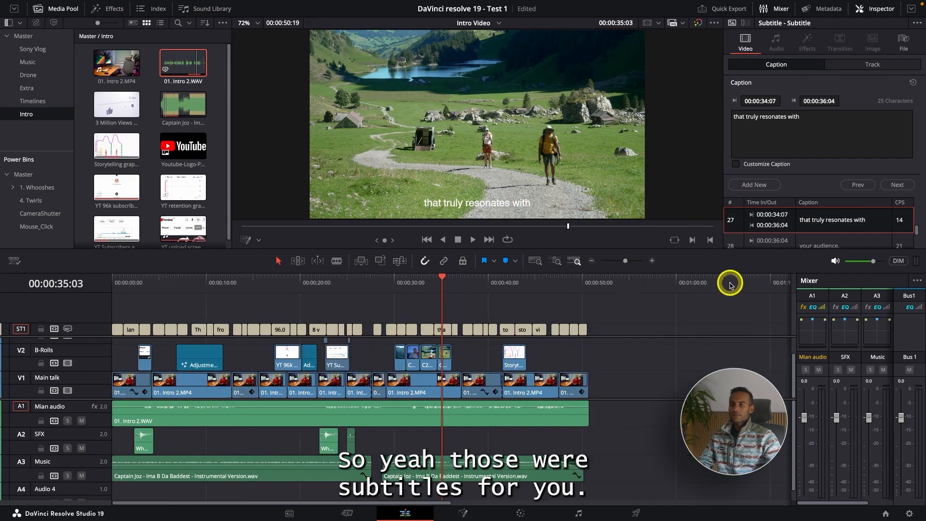
Select the last subtitle at 00:00:50:05 and load the Youtube preset onto the subtitle track.
{"action": "left_click_drag", "start_coordinate": [594, 290], "coordinate": [585, 311]}
{"action": "left_click", "coordinate": [583, 329]}
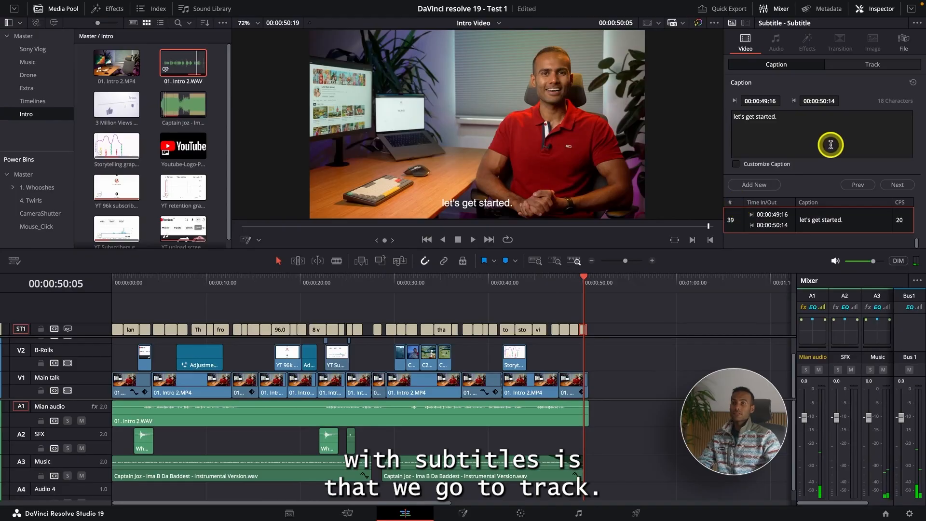
{"action": "left_click", "coordinate": [862, 66]}
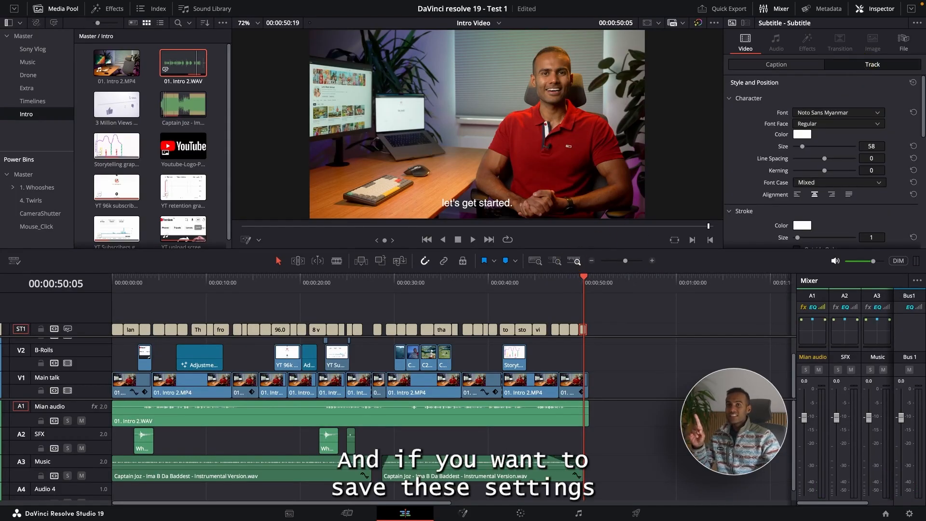
{"action": "left_click", "coordinate": [916, 24]}
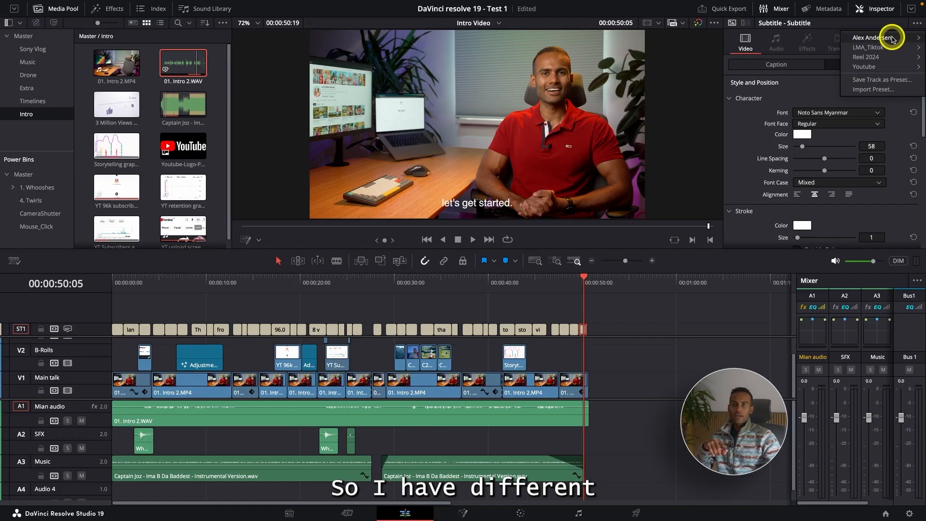
{"action": "mouse_move", "coordinate": [892, 38]}
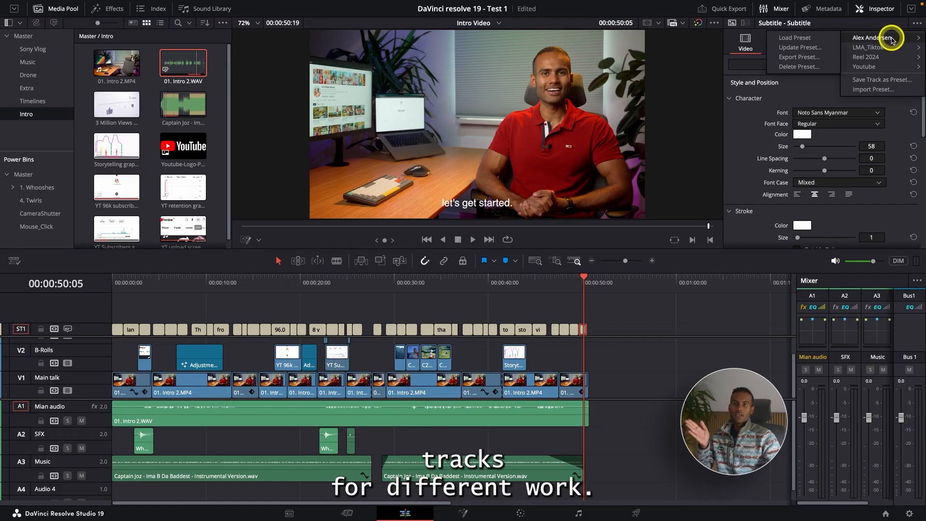
{"action": "mouse_move", "coordinate": [881, 68]}
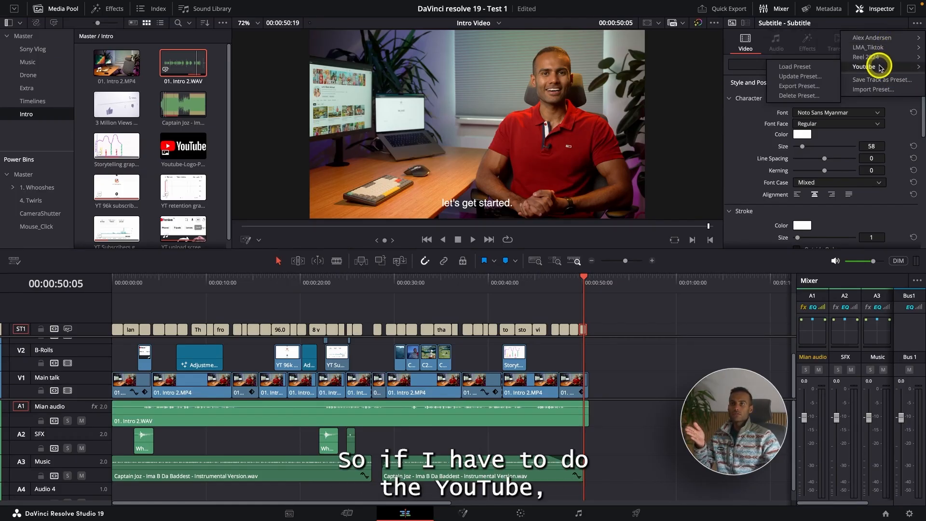
{"action": "left_click", "coordinate": [821, 68]}
Check the subtitle styling at several points along the timeline, including 00:00:41:13, 00:00:34:15 and 00:00:30:02.
{"action": "left_click", "coordinate": [504, 282]}
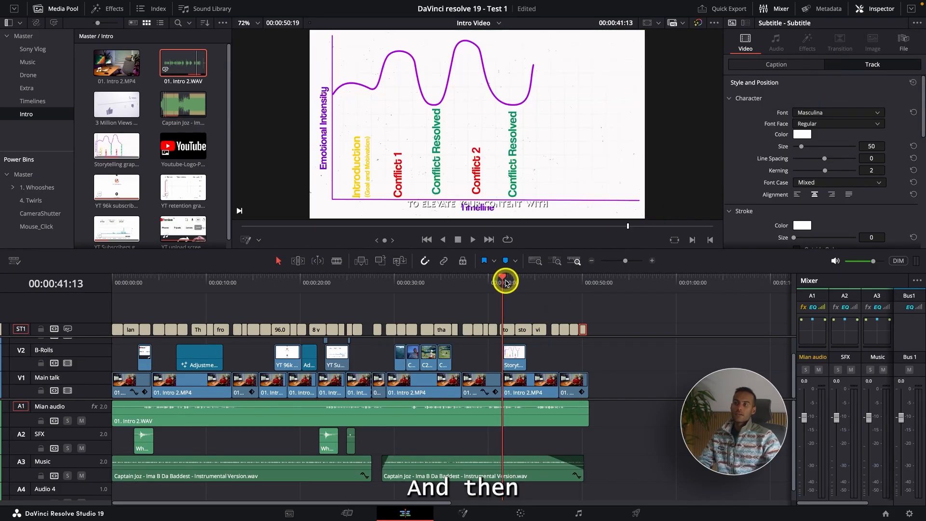
{"action": "left_click", "coordinate": [418, 282]}
{"action": "left_click", "coordinate": [463, 282]}
{"action": "left_click", "coordinate": [437, 282]}
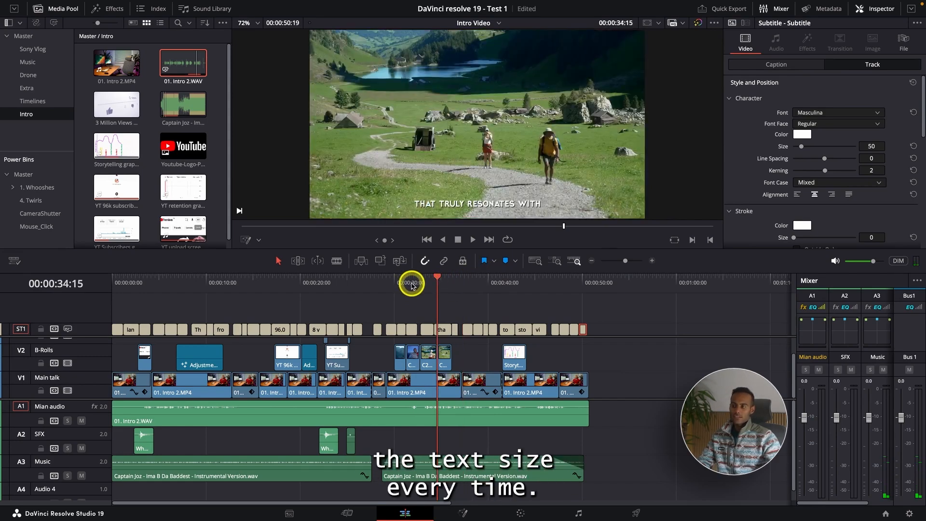
{"action": "left_click", "coordinate": [394, 282]}
Load the Reel 2024 preset onto the subtitle track and check it at 00:00:39:12.
{"action": "left_click", "coordinate": [916, 23]}
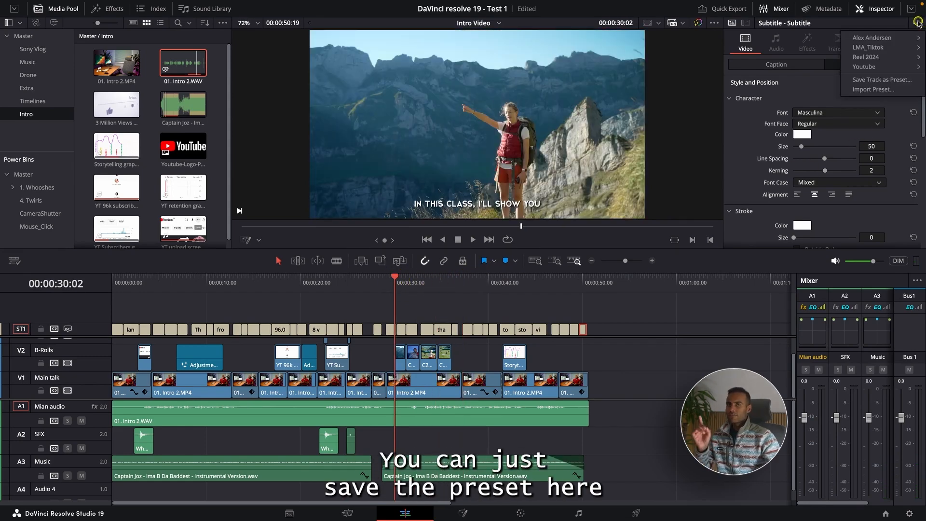
{"action": "mouse_move", "coordinate": [901, 57]}
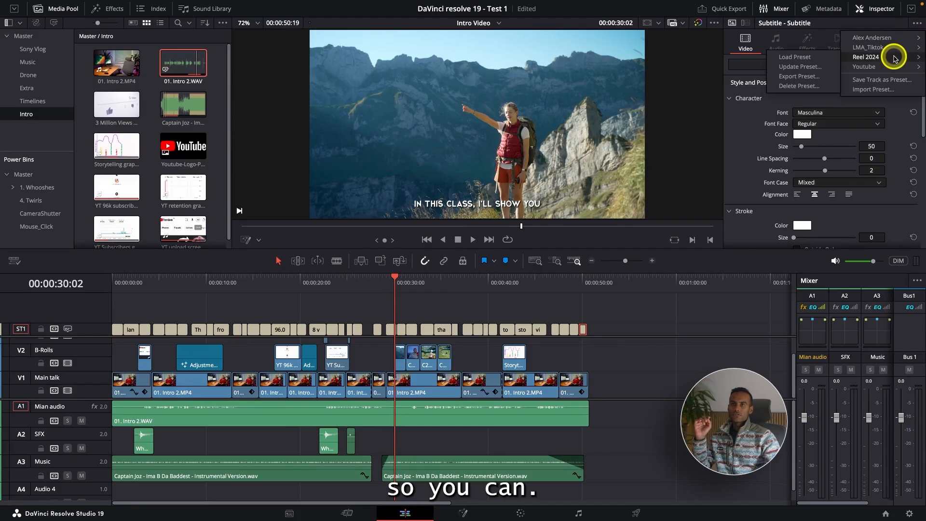
{"action": "left_click", "coordinate": [815, 58]}
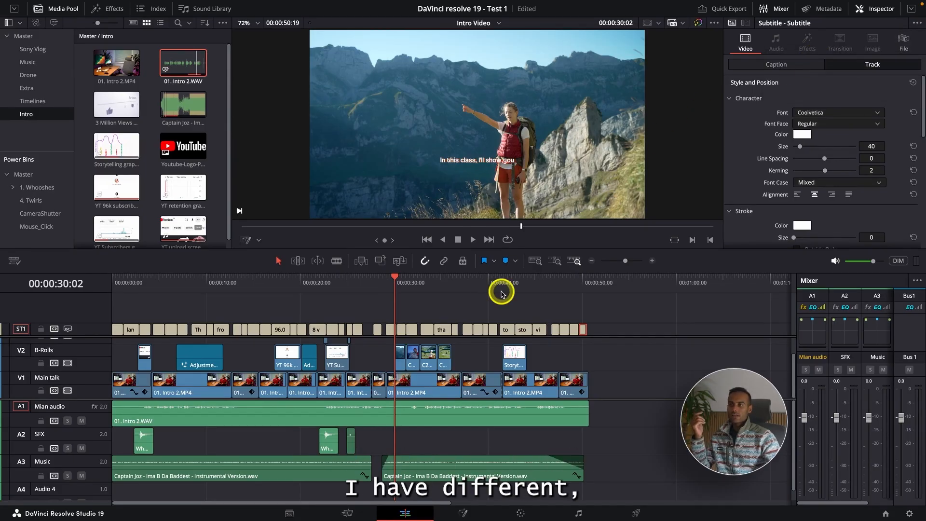
{"action": "left_click", "coordinate": [483, 279]}
Load the preset named after the client onto the subtitle track and check it at 00:00:44:17.
{"action": "left_click", "coordinate": [918, 24]}
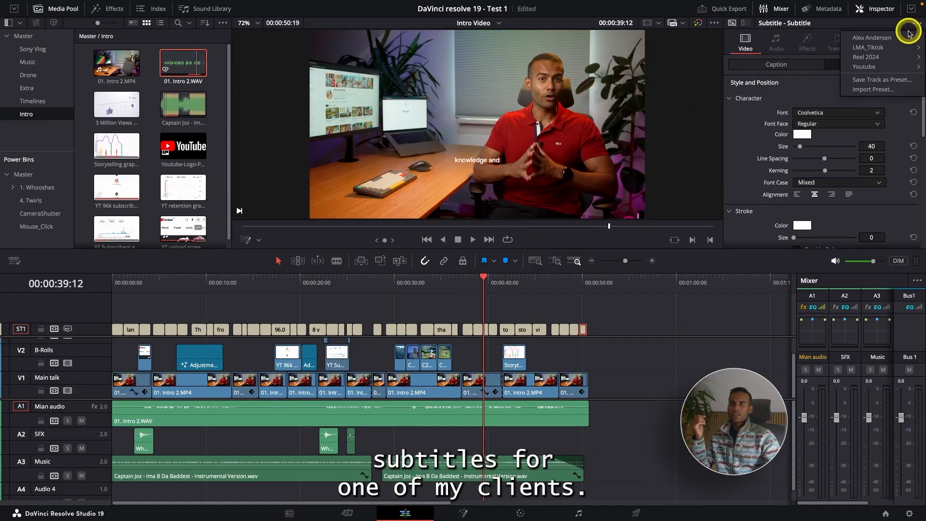
{"action": "mouse_move", "coordinate": [877, 36]}
{"action": "left_click", "coordinate": [823, 36]}
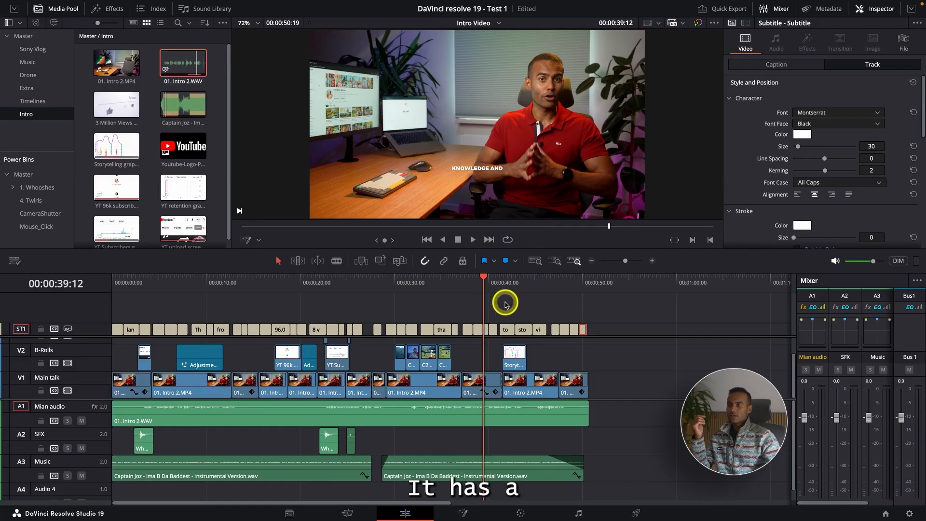
{"action": "left_click", "coordinate": [524, 280]}
{"action": "left_click", "coordinate": [534, 282]}
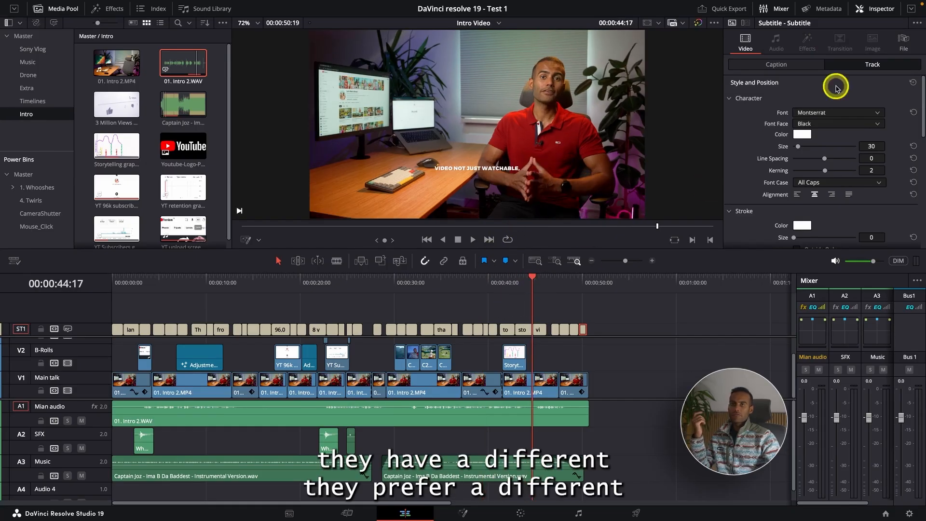
Apply the Youtube preset to the subtitle track again and check the caption at 00:00:46:17.
{"action": "left_click", "coordinate": [916, 23]}
{"action": "mouse_move", "coordinate": [885, 66]}
{"action": "left_click", "coordinate": [794, 67]}
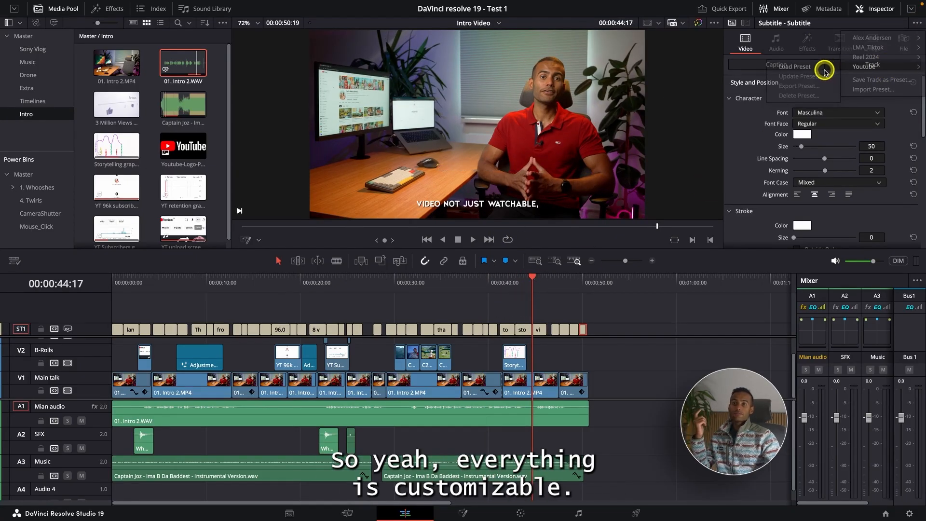
{"action": "left_click", "coordinate": [552, 282]}
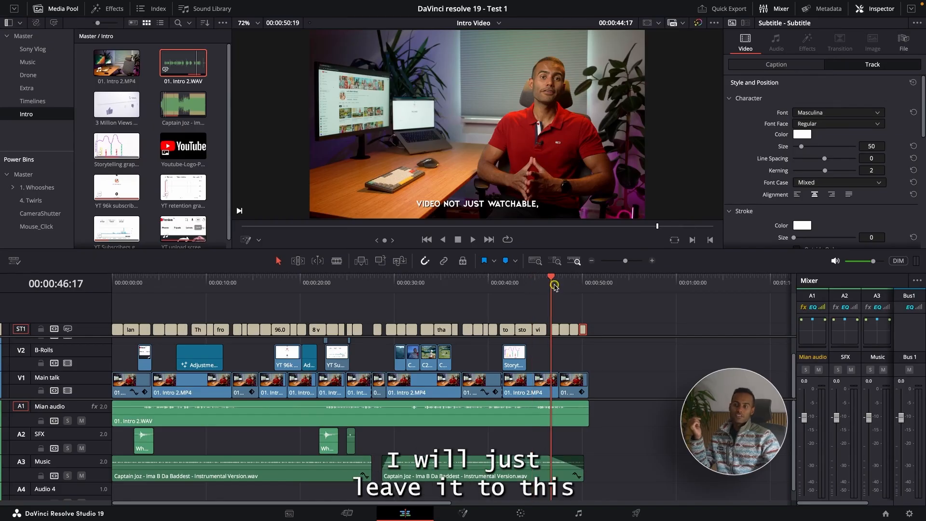
{"action": "left_click", "coordinate": [916, 23]}
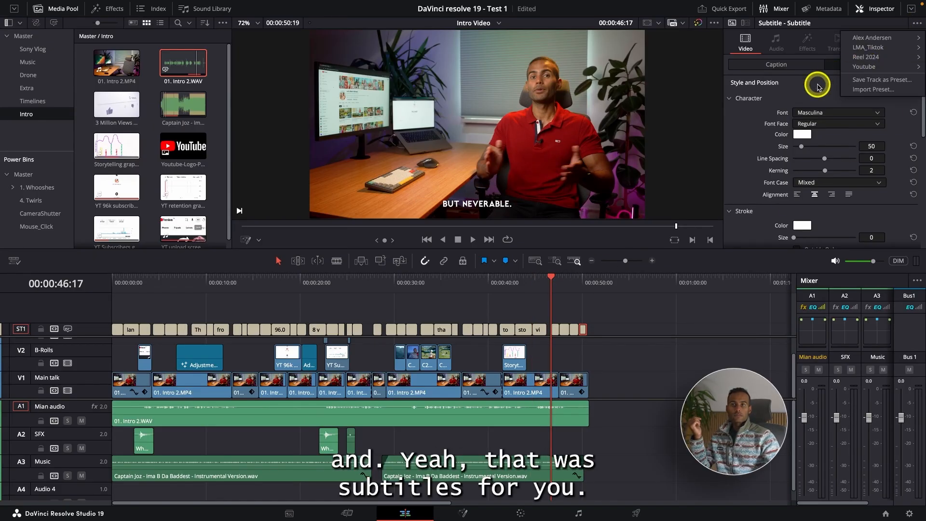
{"action": "left_click", "coordinate": [864, 89]}
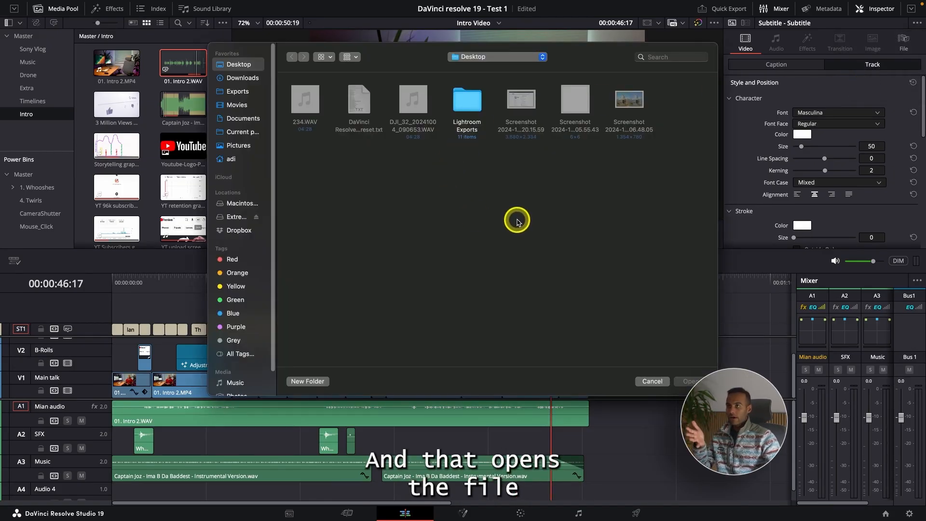
{"action": "left_click", "coordinate": [652, 381]}
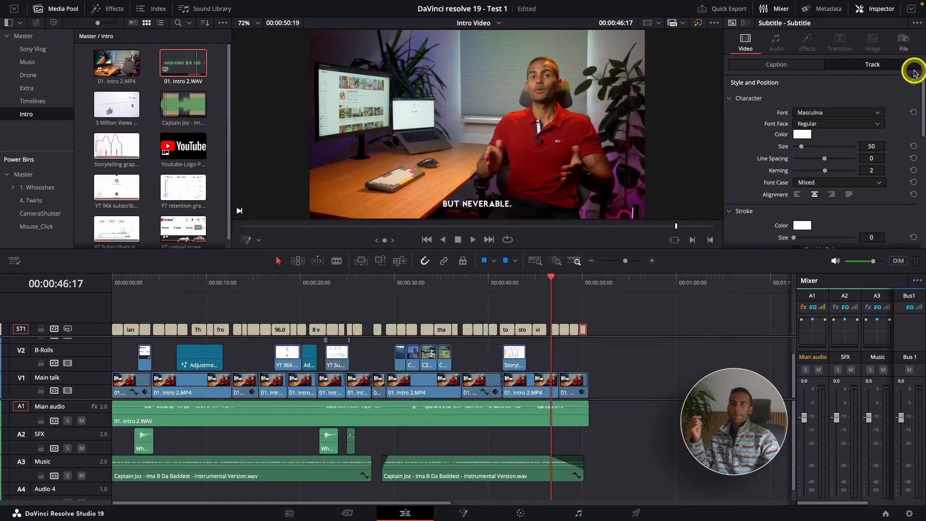